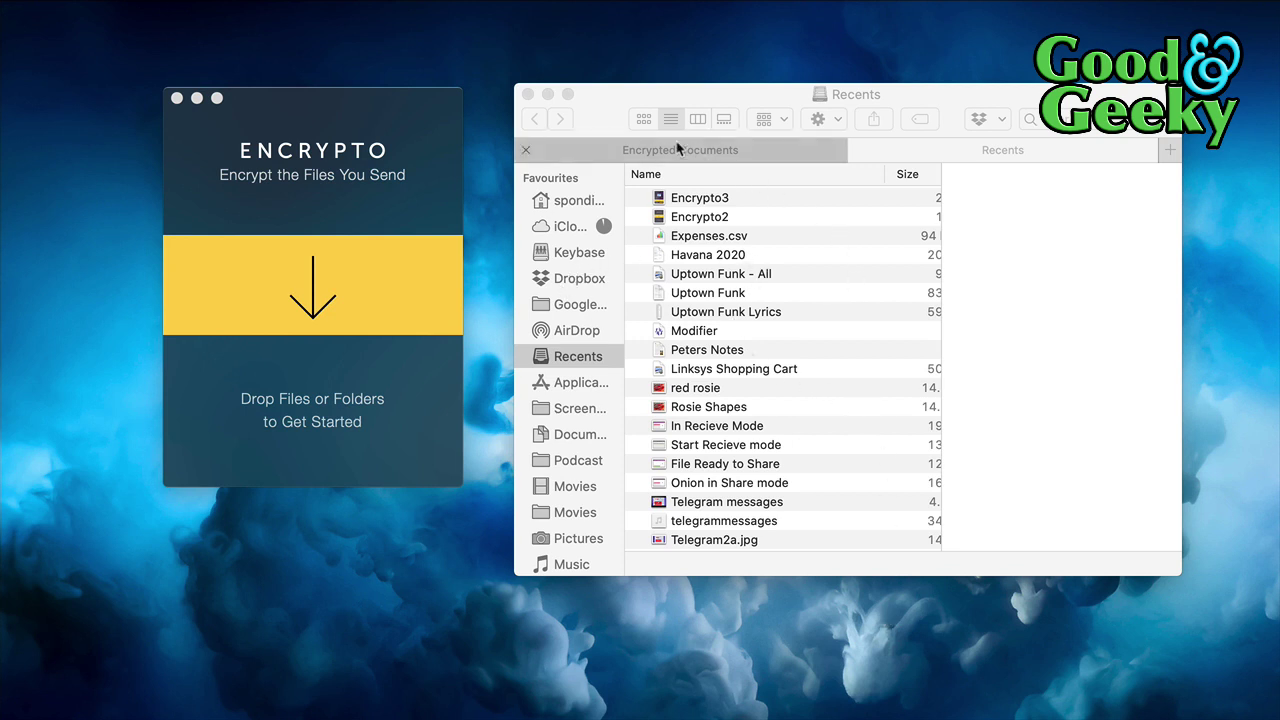
Load Expenses.csv into Encrypto and enter an encryption password, shown in plain text
{"action": "left_click", "coordinate": [768, 237]}
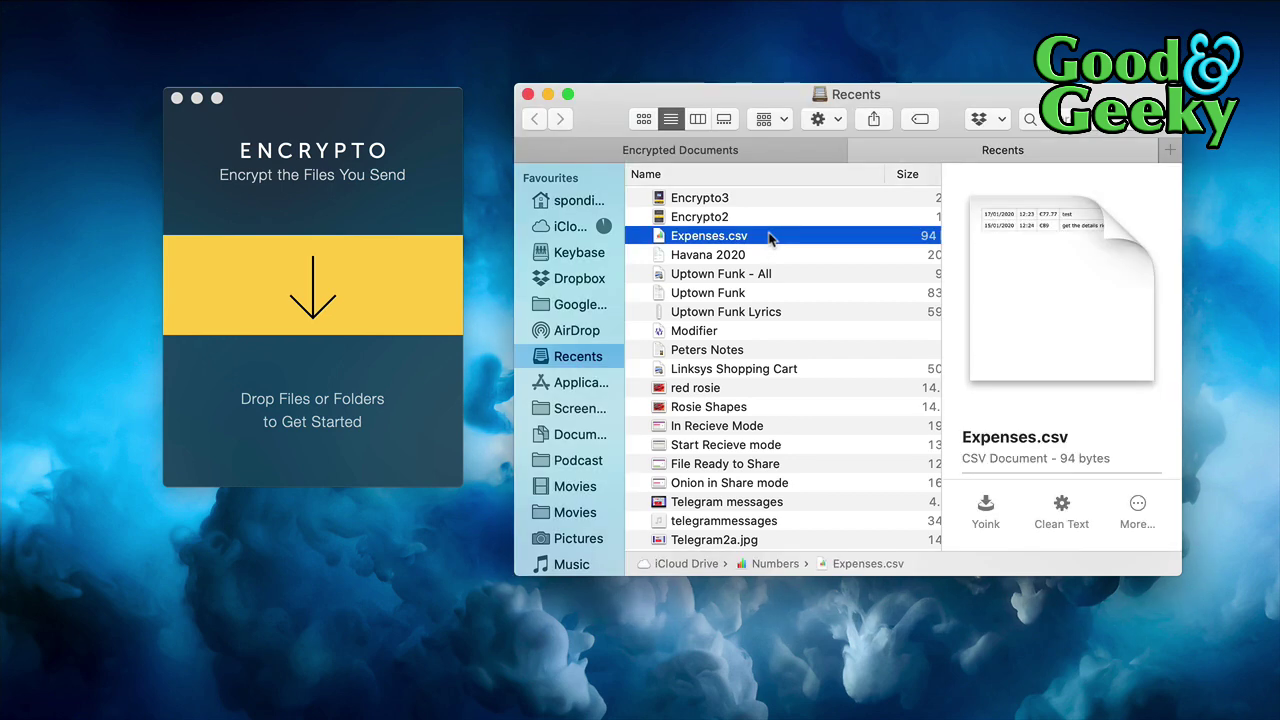
{"action": "left_click_drag", "start_coordinate": [768, 237], "coordinate": [358, 290]}
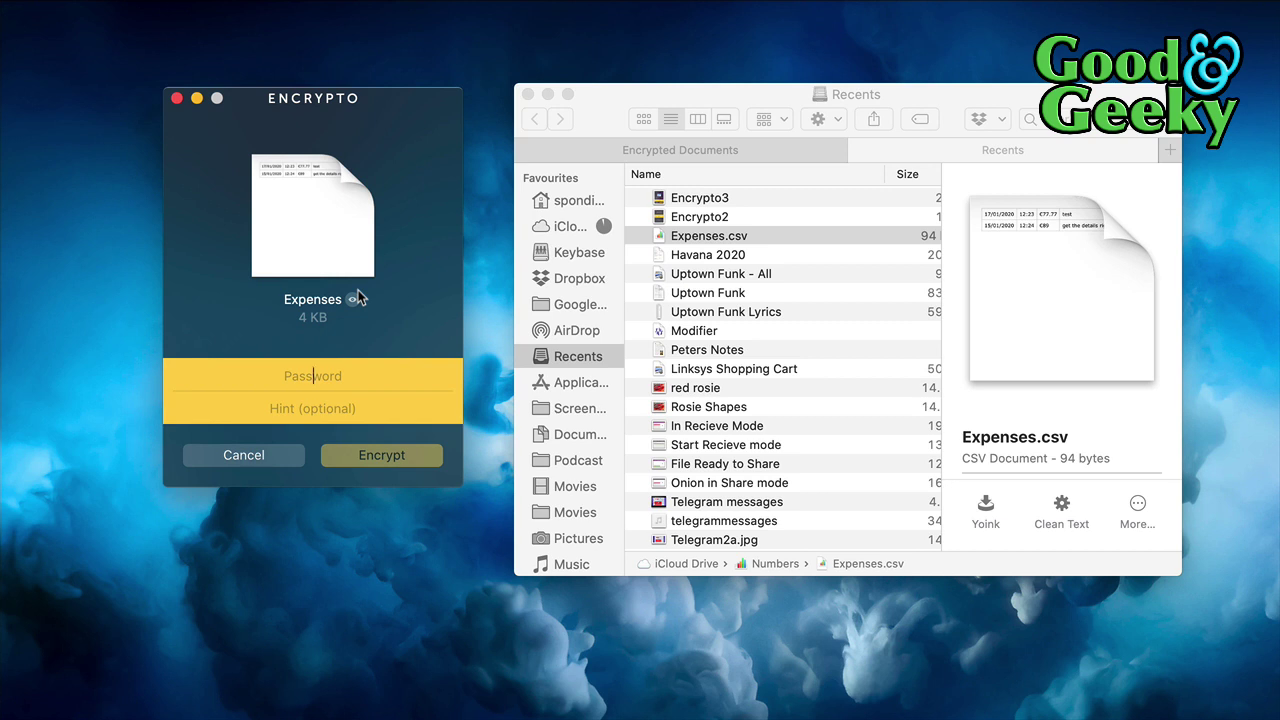
{"action": "type", "text": "1234"}
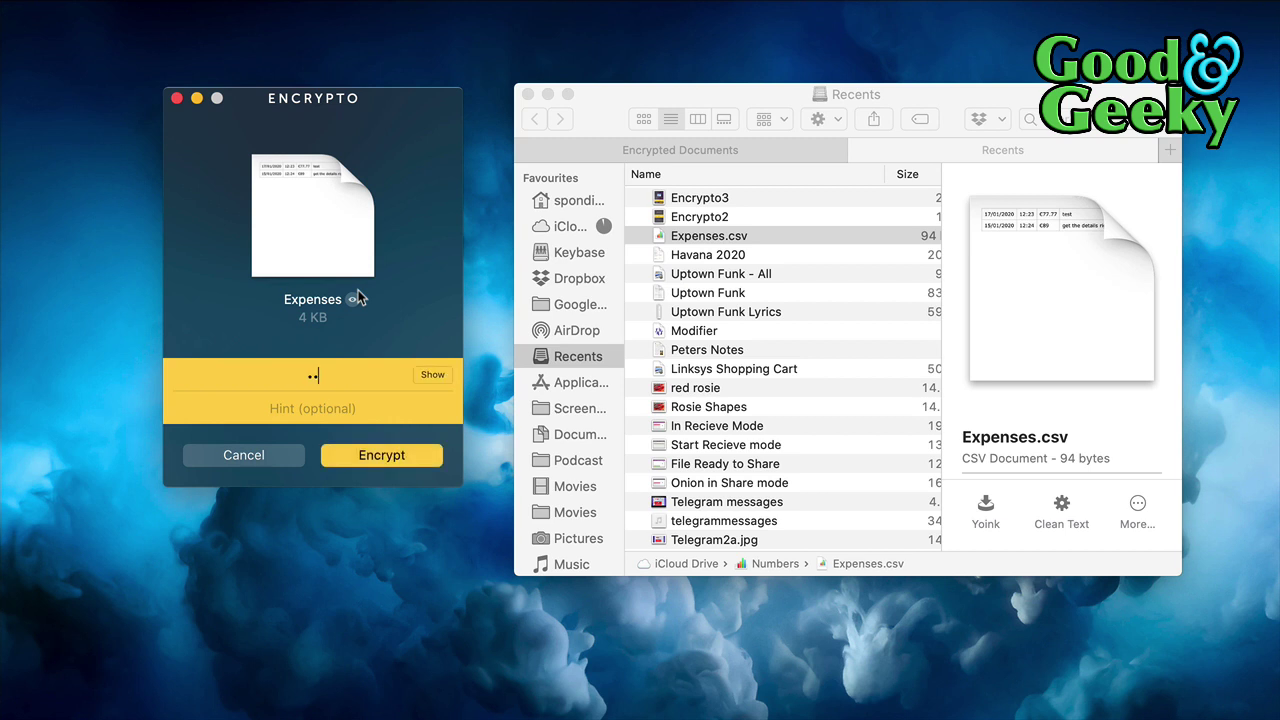
{"action": "left_click", "coordinate": [432, 377]}
{"action": "left_click", "coordinate": [325, 411]}
Set the hint to 'place where we got drunk that time', replacing 'Look in 1 Password'
{"action": "type", "text": "Look in 1 Password"}
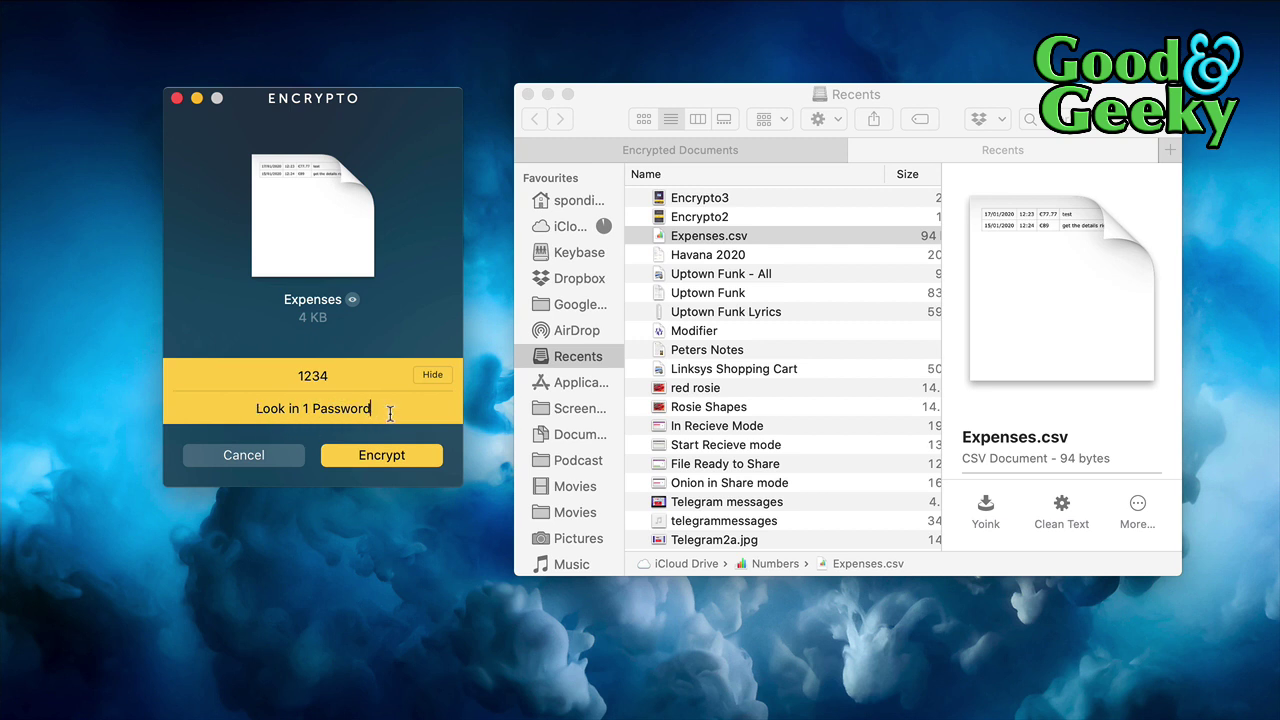
{"action": "left_click_drag", "start_coordinate": [390, 408], "coordinate": [252, 408]}
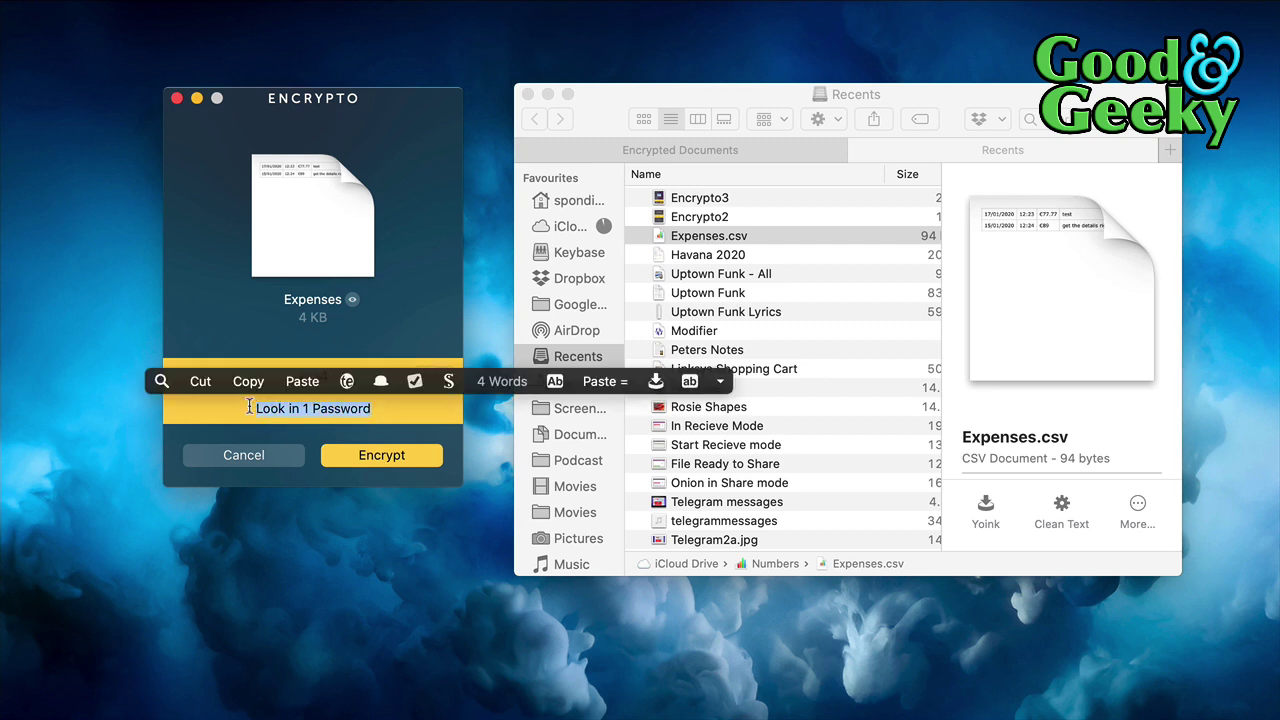
{"action": "key", "text": "BackSpace"}
{"action": "type", "text": "place where we got drunk that time"}
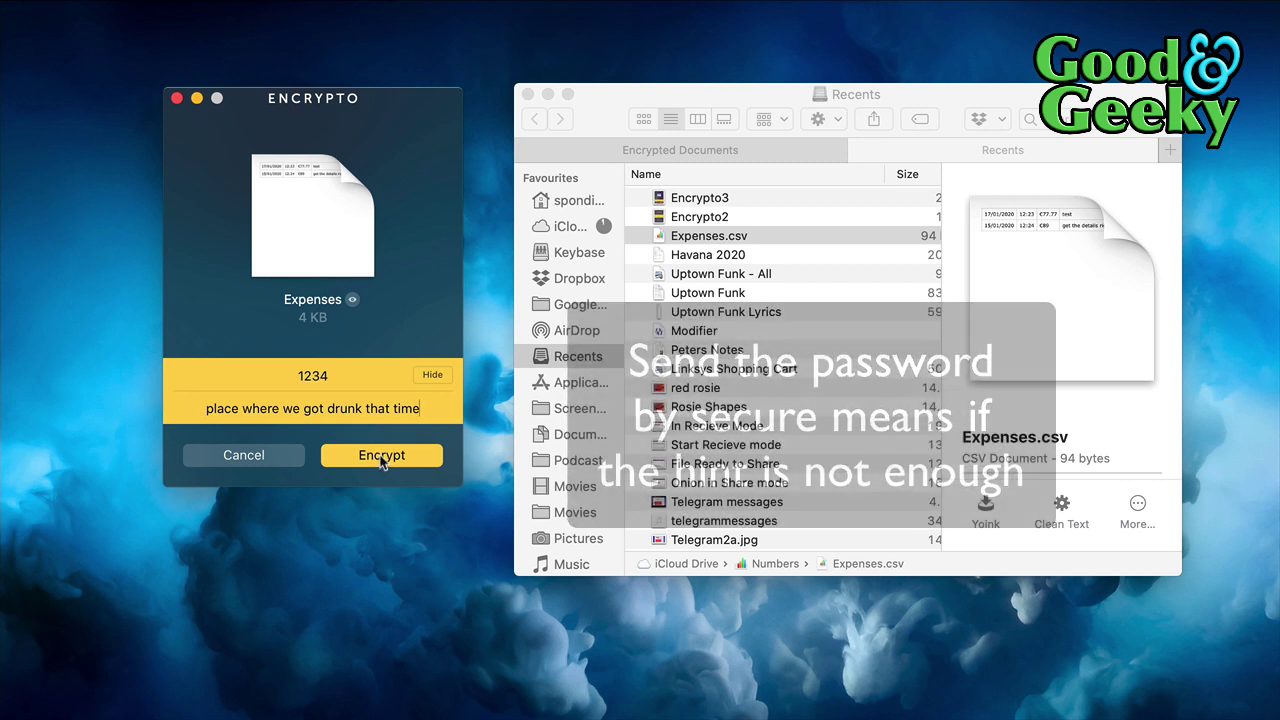
Encrypt Expenses and save Expenses.crypto into iCloud Drive > Encrypted Documents
{"action": "left_click", "coordinate": [381, 460]}
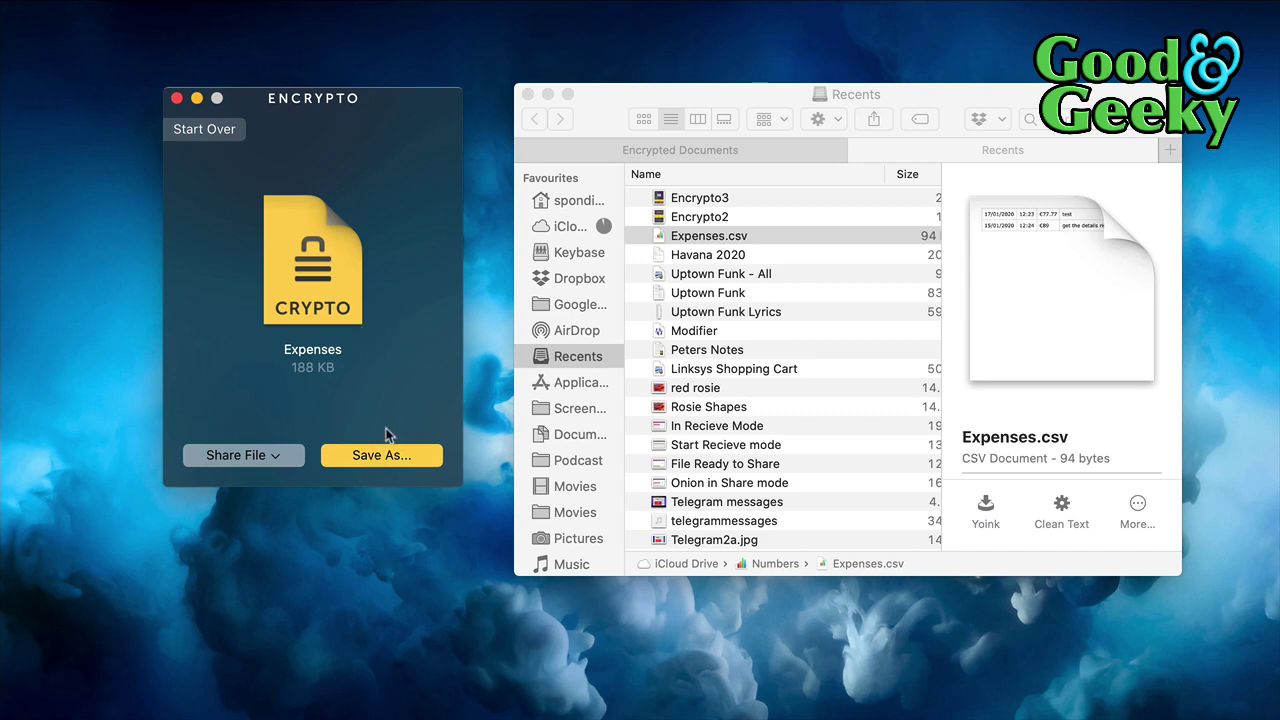
{"action": "left_click", "coordinate": [388, 456]}
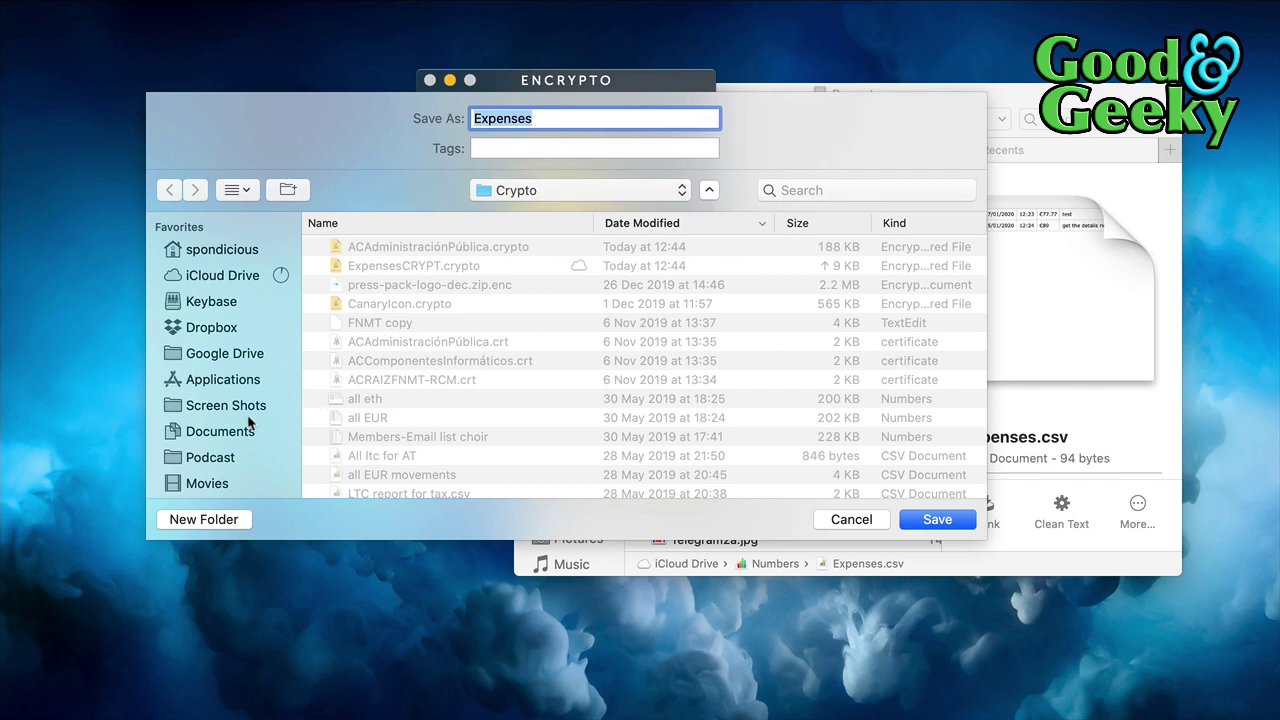
{"action": "left_click", "coordinate": [244, 281]}
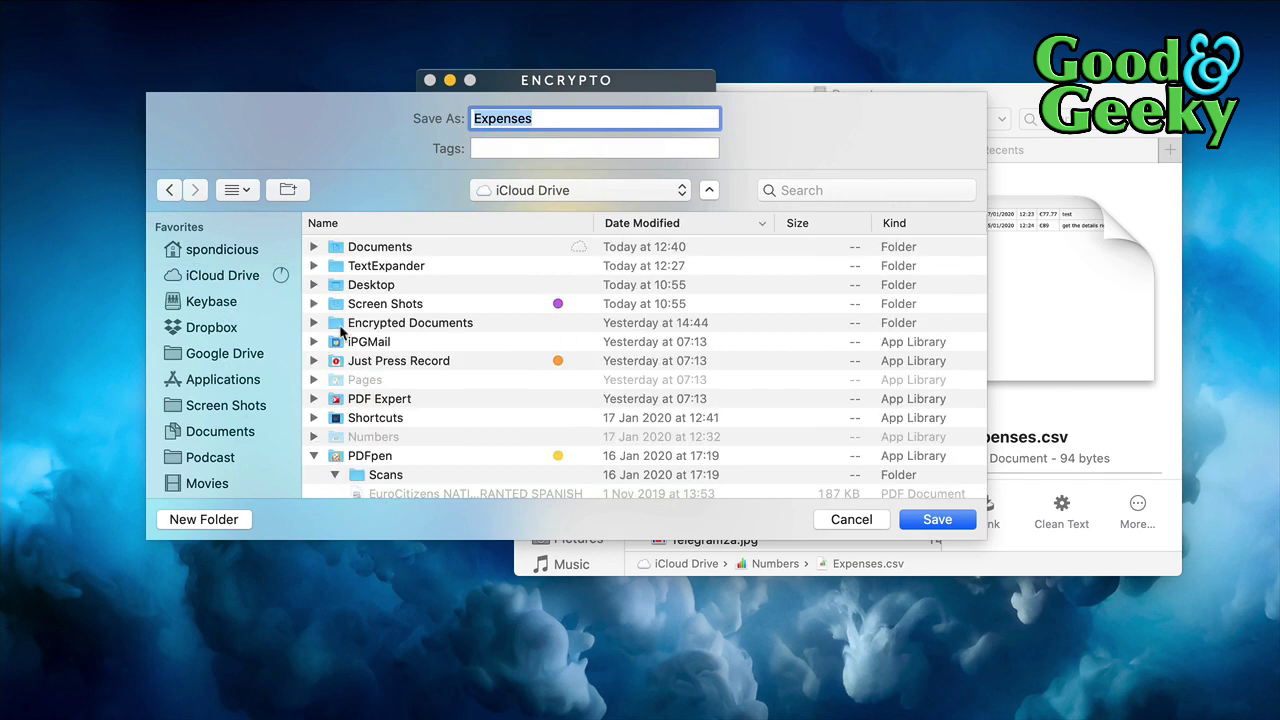
{"action": "left_click", "coordinate": [341, 329]}
{"action": "double_click", "coordinate": [341, 332]}
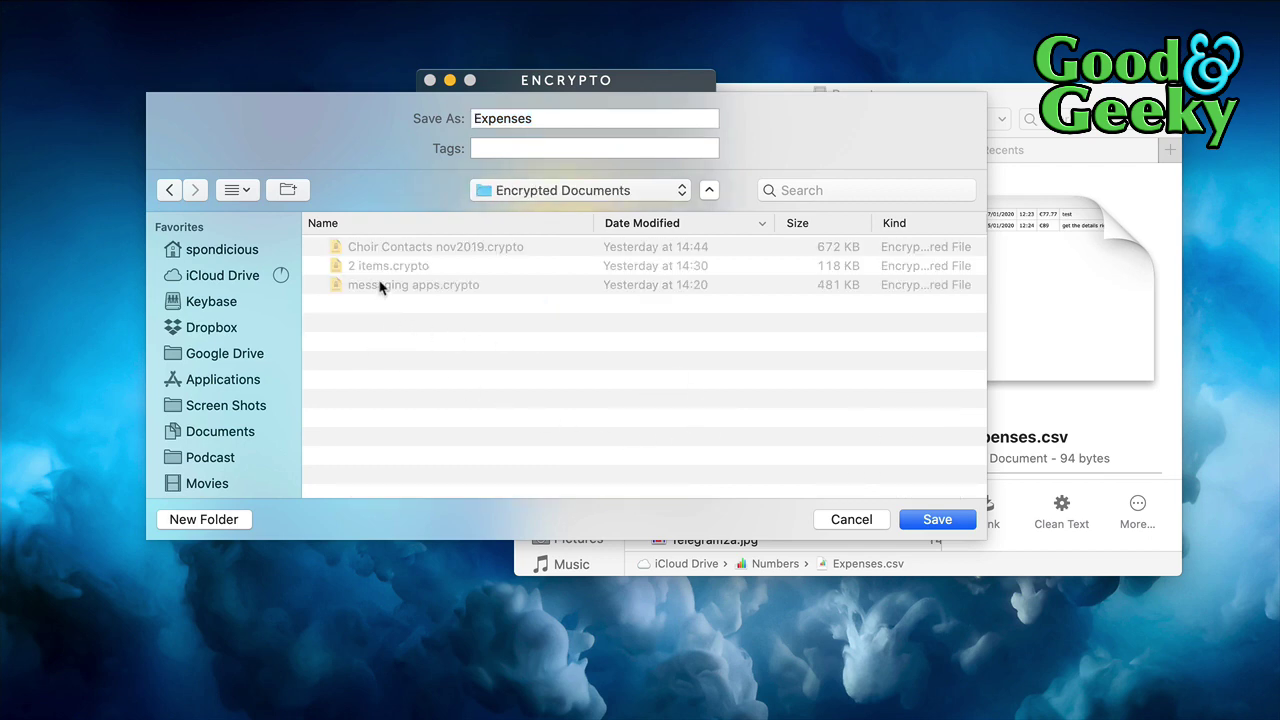
{"action": "left_click", "coordinate": [927, 525]}
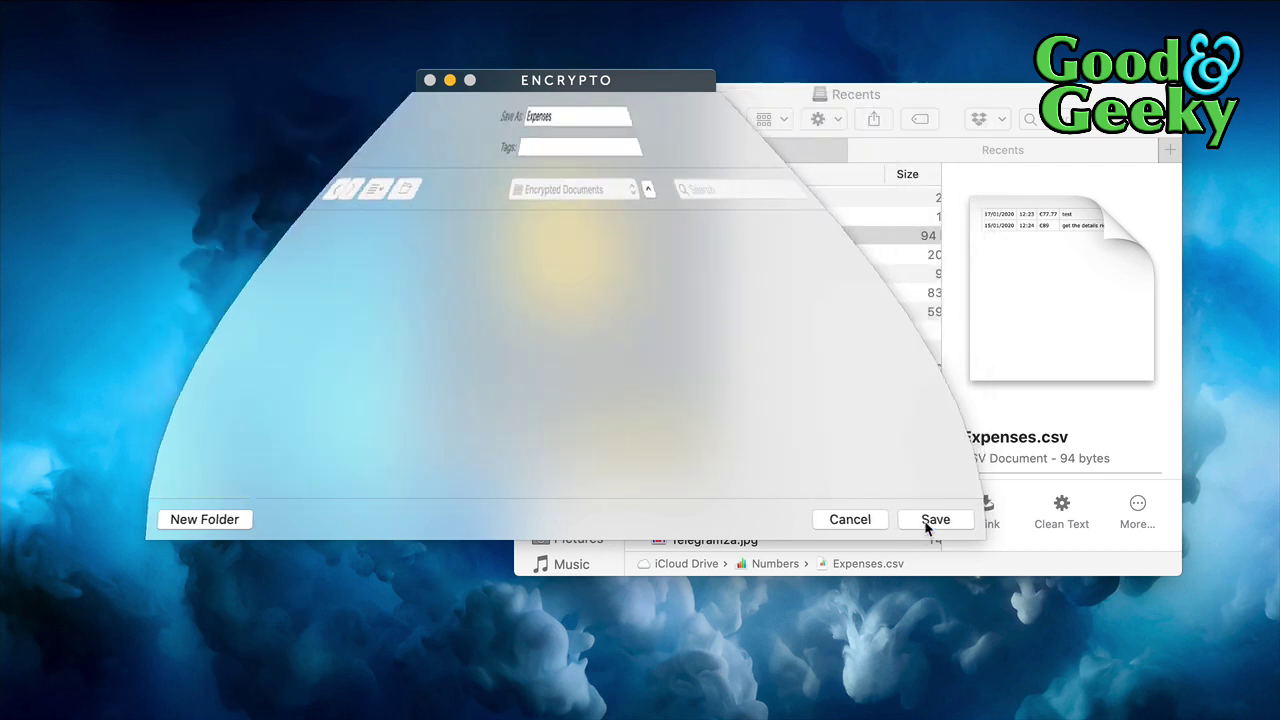
Check the new 188 KB Expenses.crypto in Finder, then return to Encrypto
{"action": "left_click_drag", "start_coordinate": [619, 80], "coordinate": [351, 125]}
{"action": "left_click", "coordinate": [776, 155]}
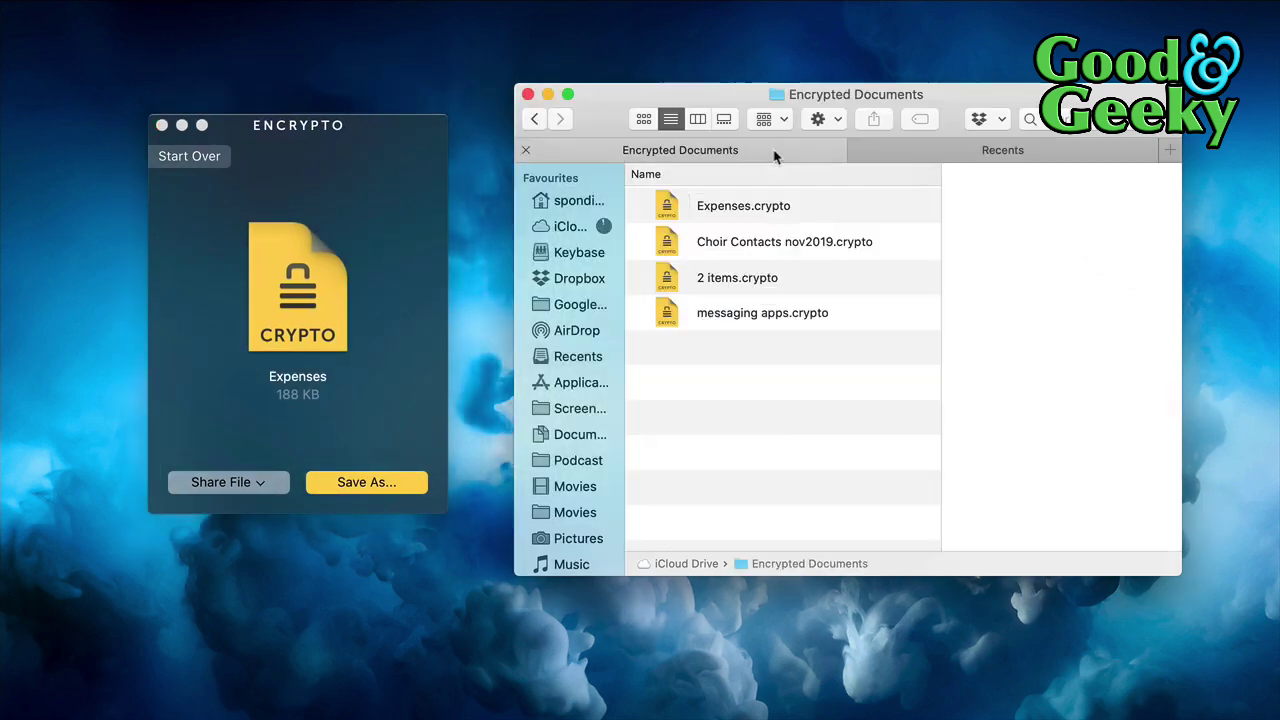
{"action": "left_click", "coordinate": [813, 212]}
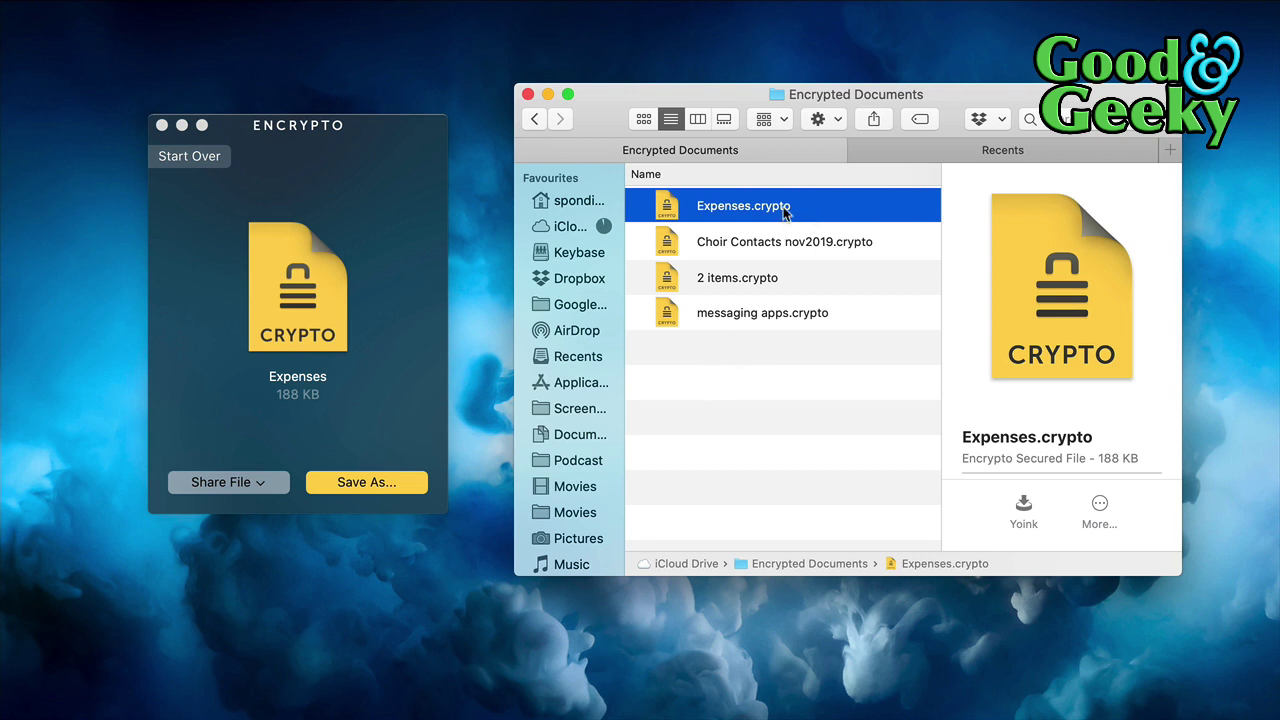
{"action": "left_click", "coordinate": [922, 156]}
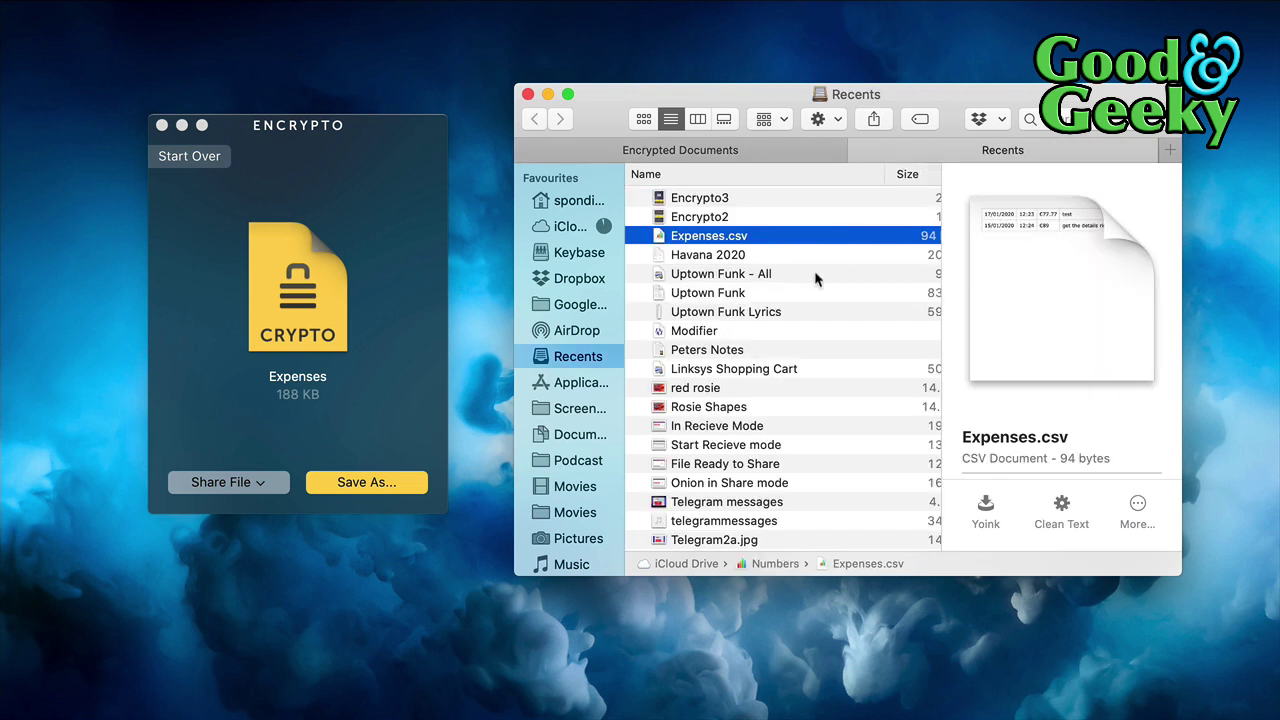
{"action": "left_click", "coordinate": [186, 160]}
Start over and load the Encrypto2 image from Recents through the Open dialog
{"action": "left_click", "coordinate": [186, 158]}
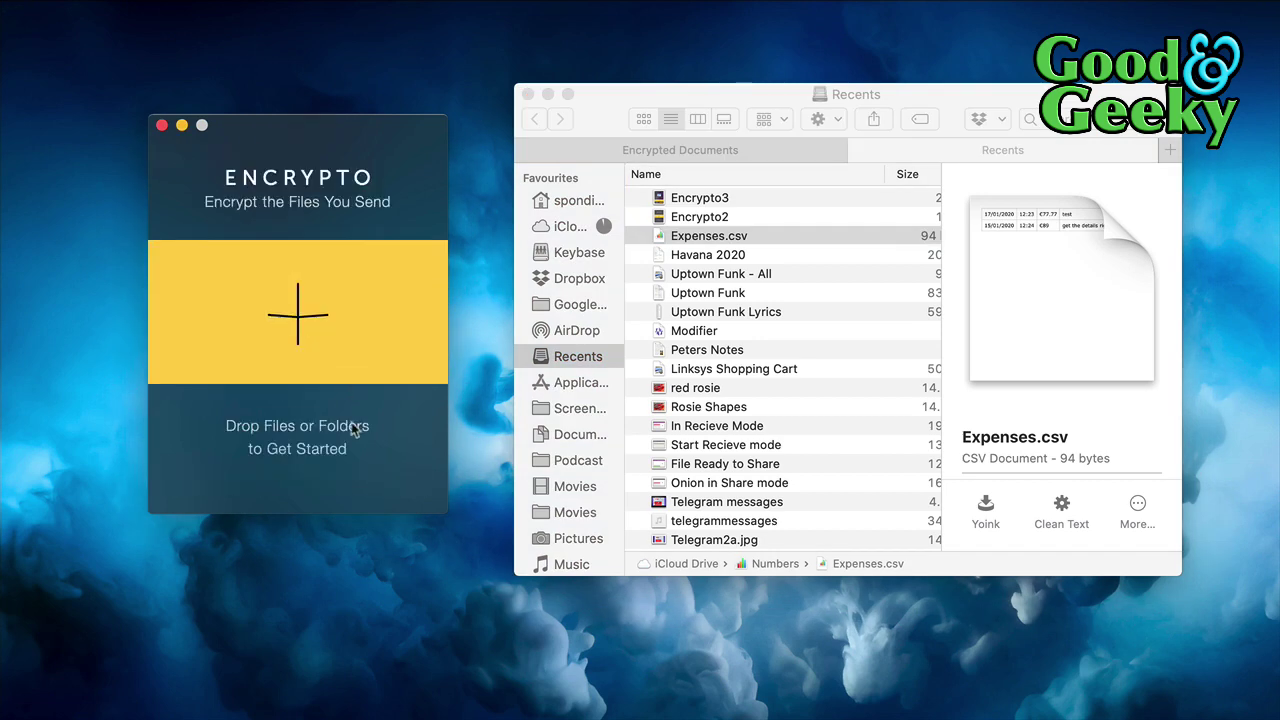
{"action": "left_click", "coordinate": [291, 334]}
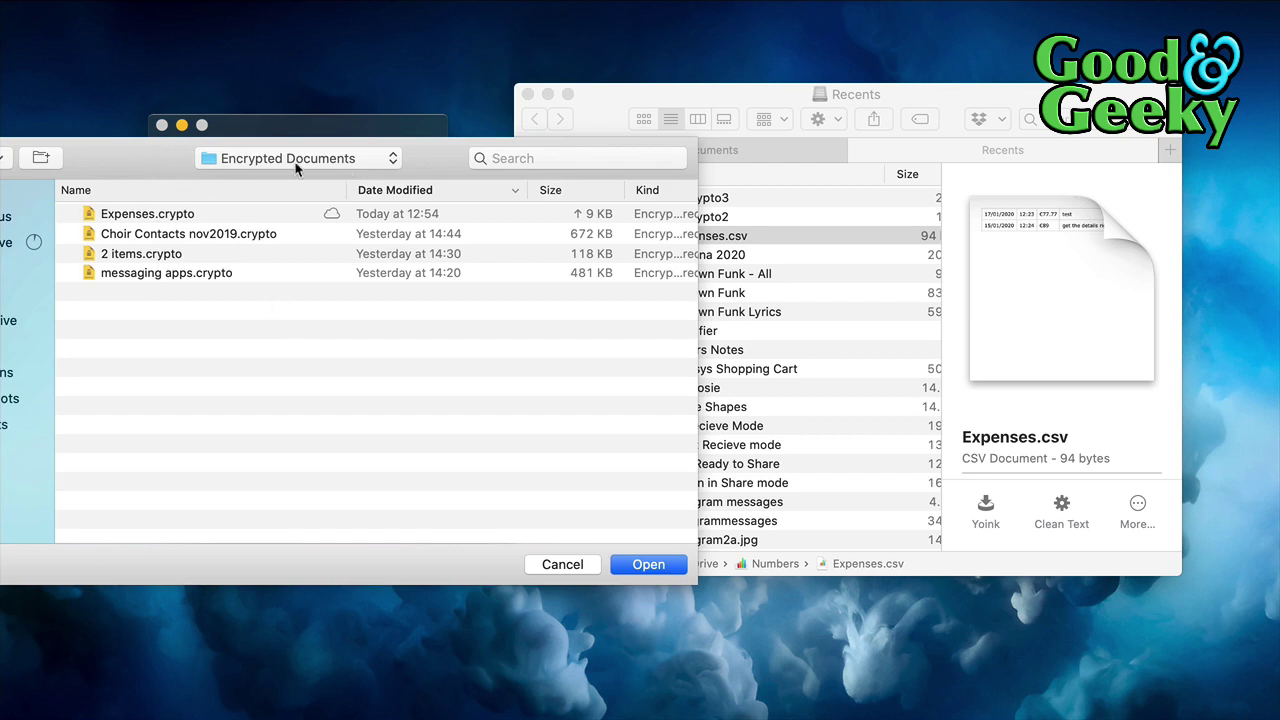
{"action": "left_click_drag", "start_coordinate": [254, 128], "coordinate": [515, 120]}
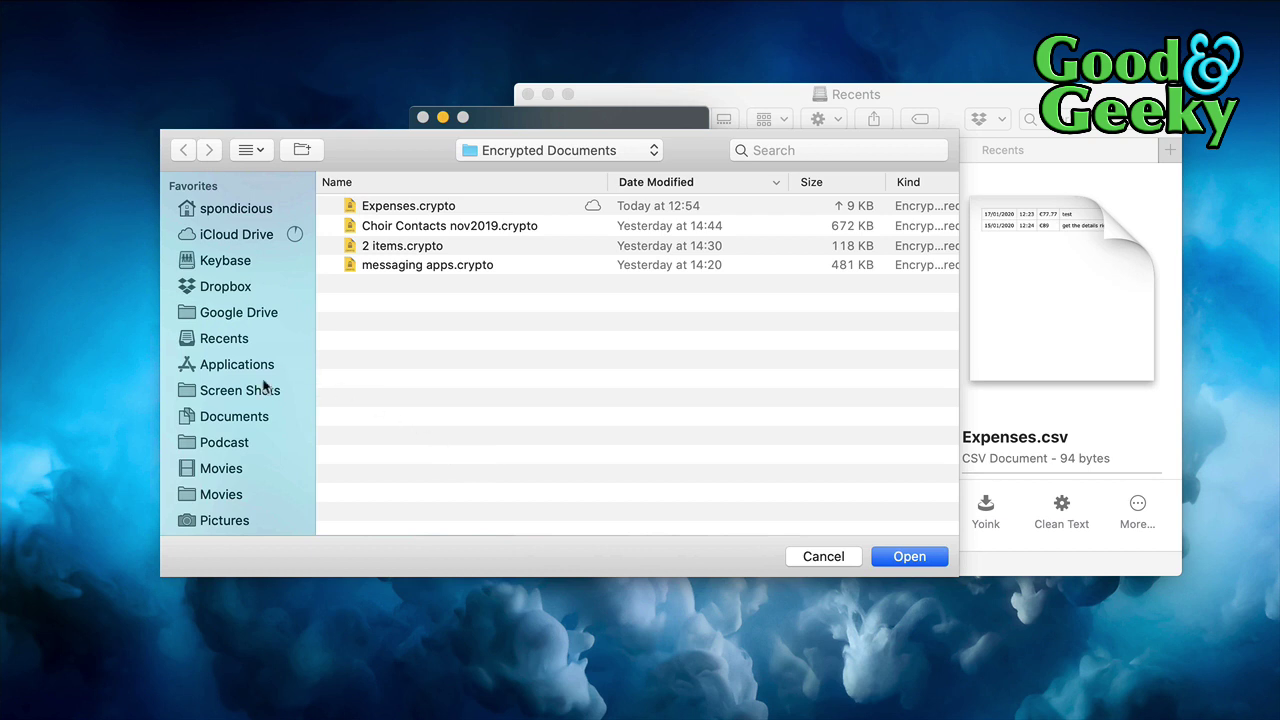
{"action": "left_click", "coordinate": [240, 345]}
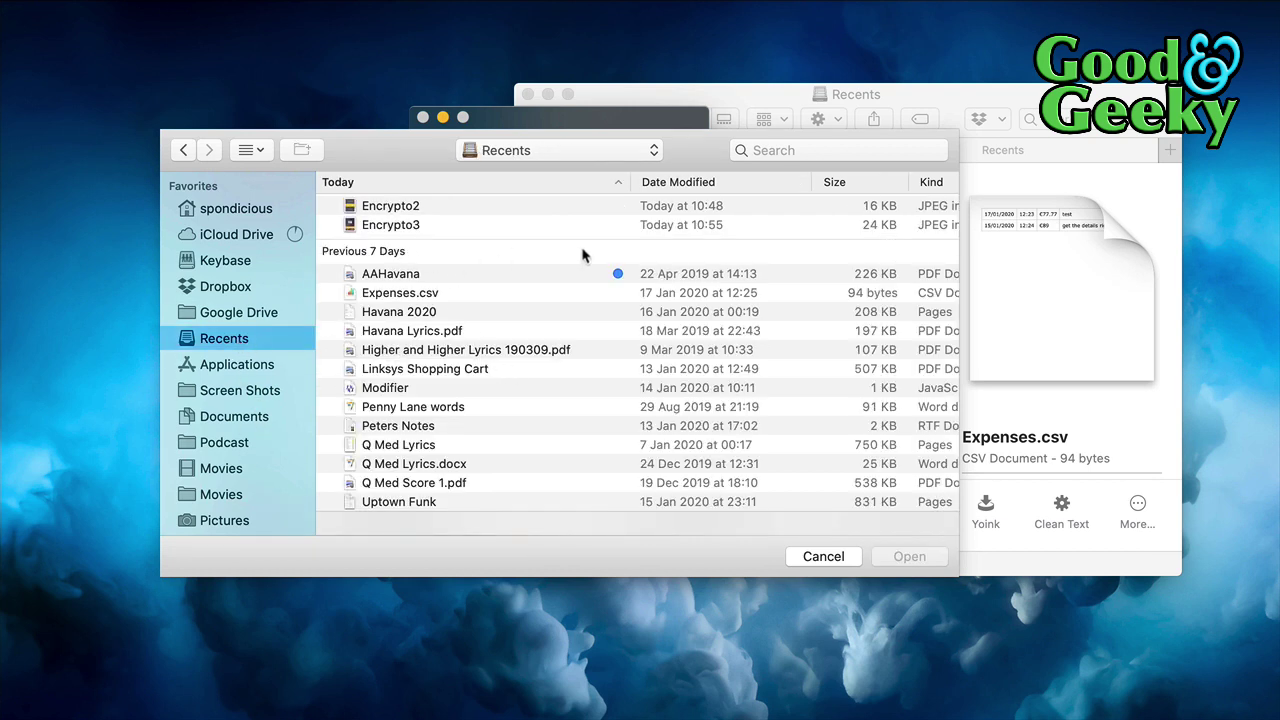
{"action": "left_click", "coordinate": [459, 210]}
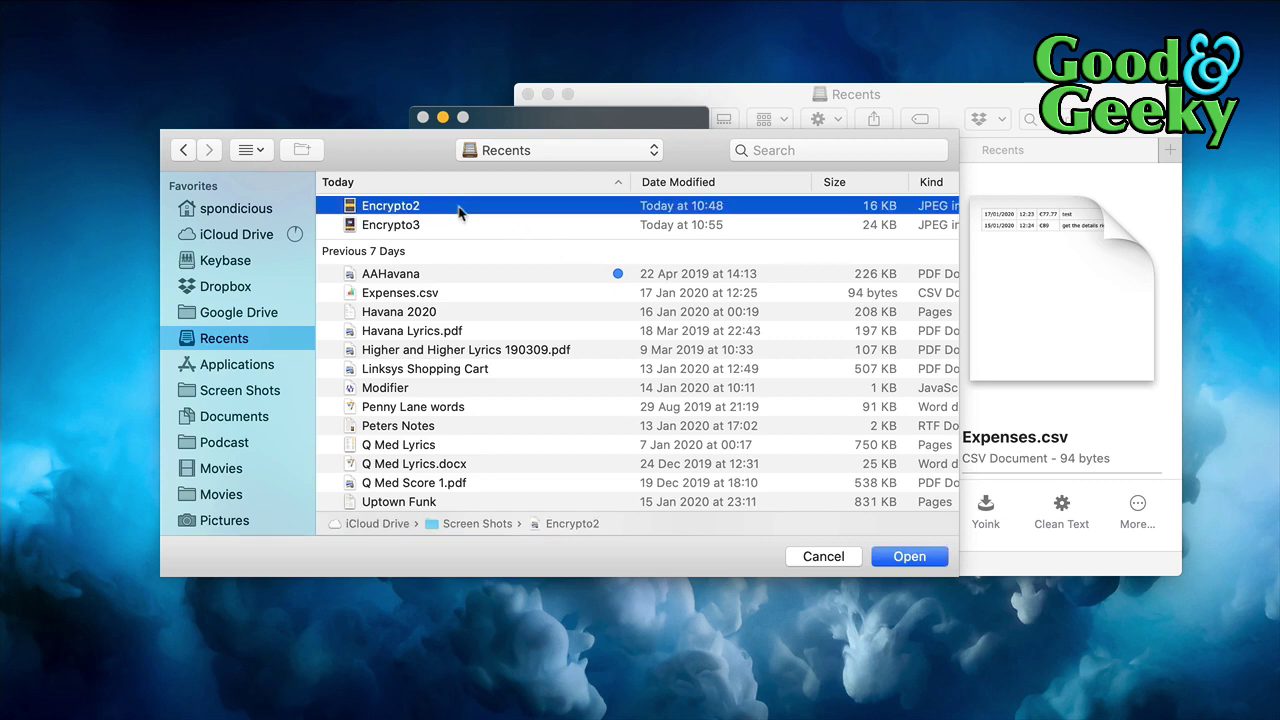
{"action": "left_click", "coordinate": [911, 557]}
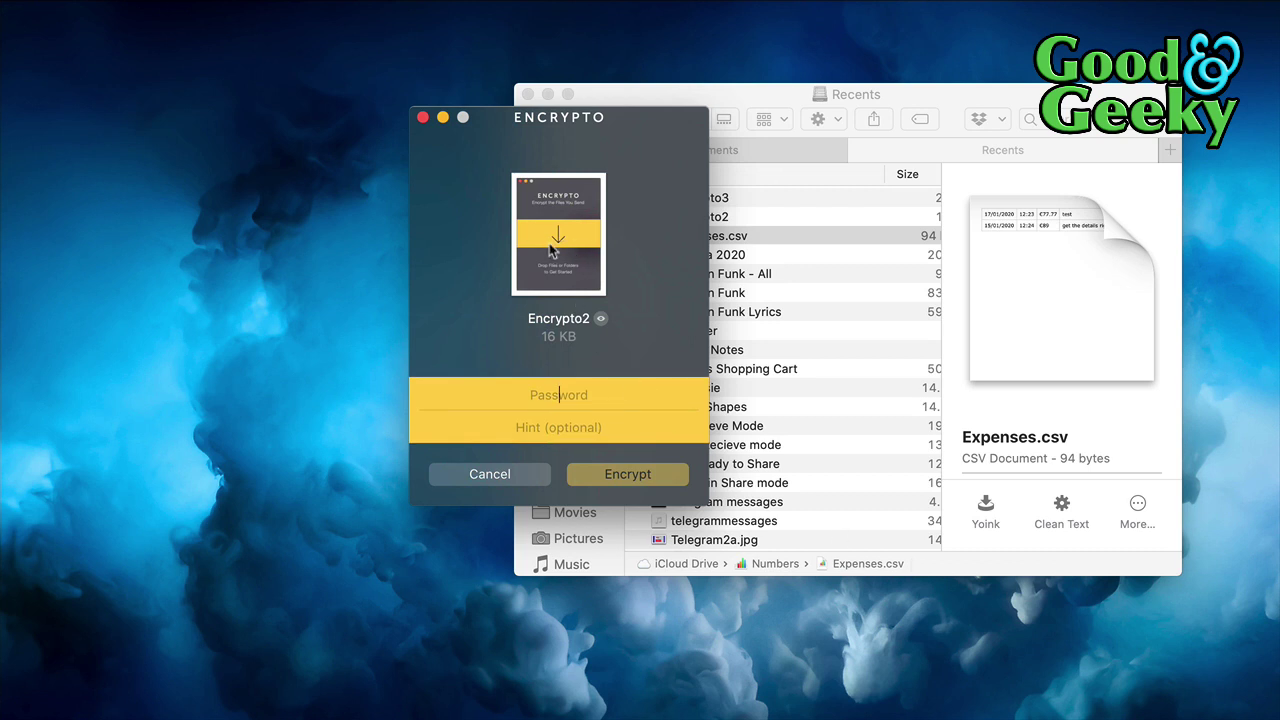
Encrypt the Encrypto2 image with a password and no hint, producing a 319 KB file
{"action": "left_click", "coordinate": [601, 320]}
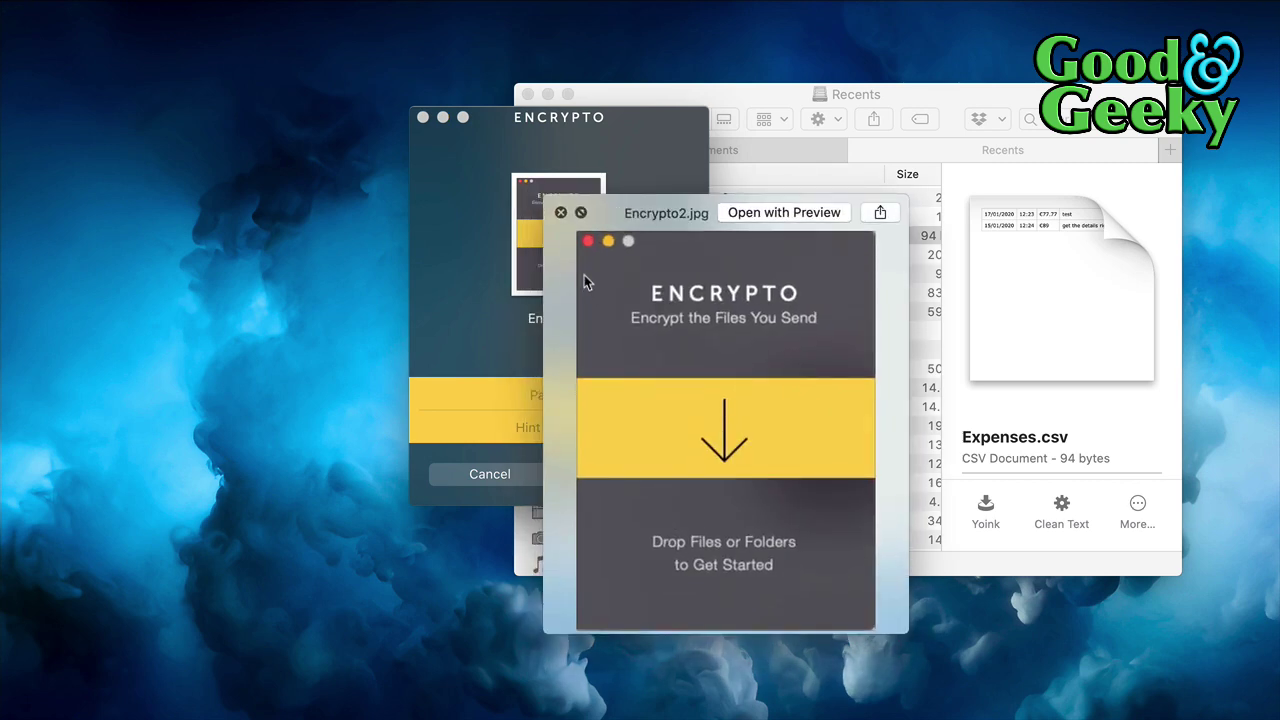
{"action": "left_click", "coordinate": [561, 213]}
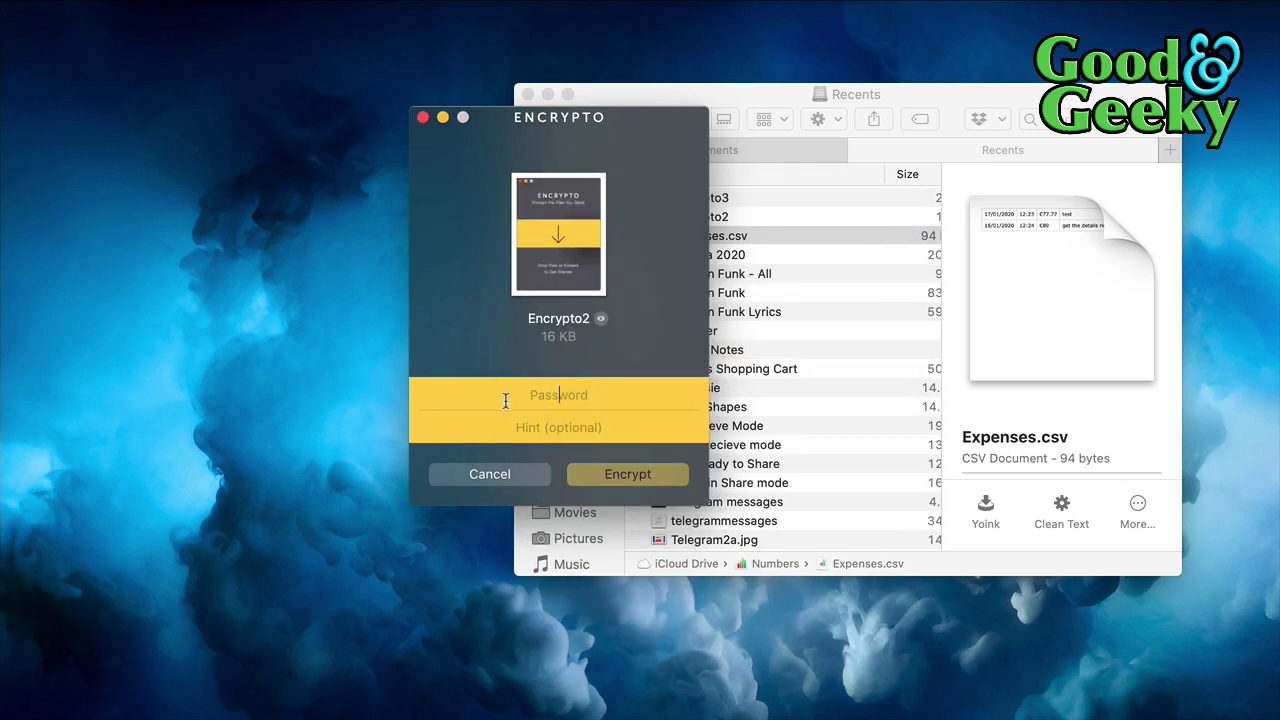
{"action": "type", "text": "••••"}
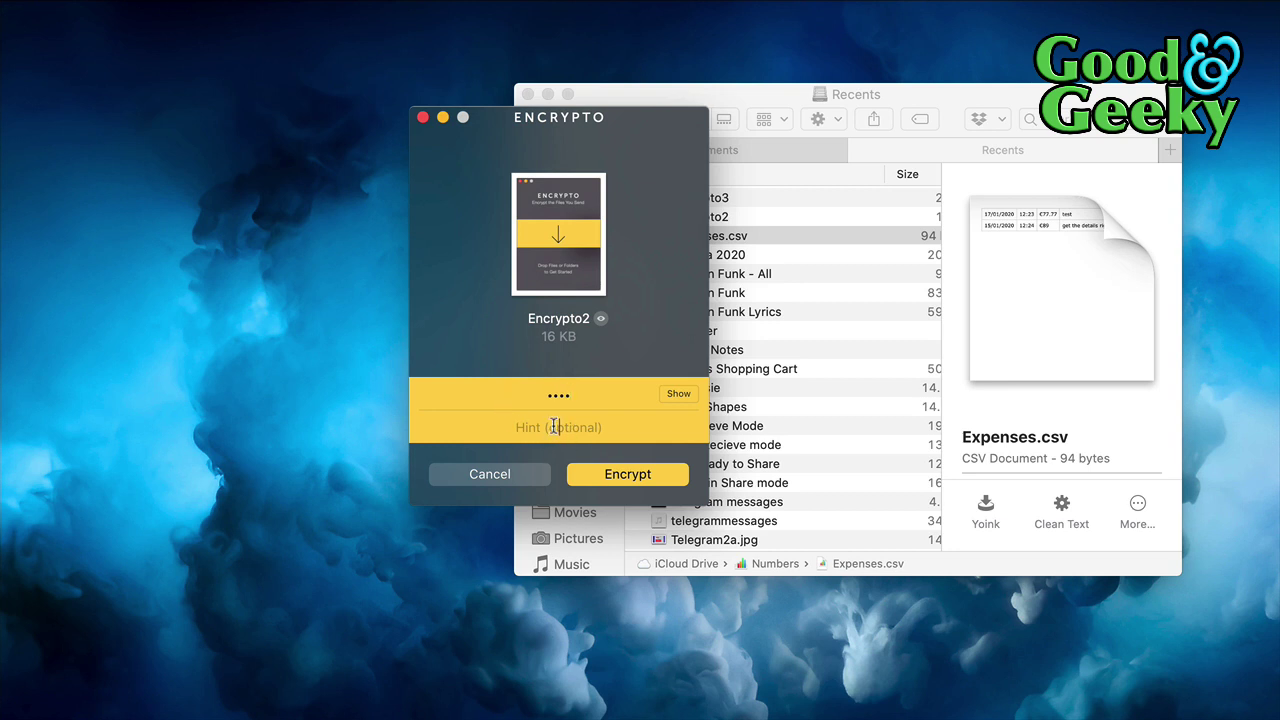
{"action": "left_click", "coordinate": [545, 432]}
{"action": "left_click", "coordinate": [620, 478]}
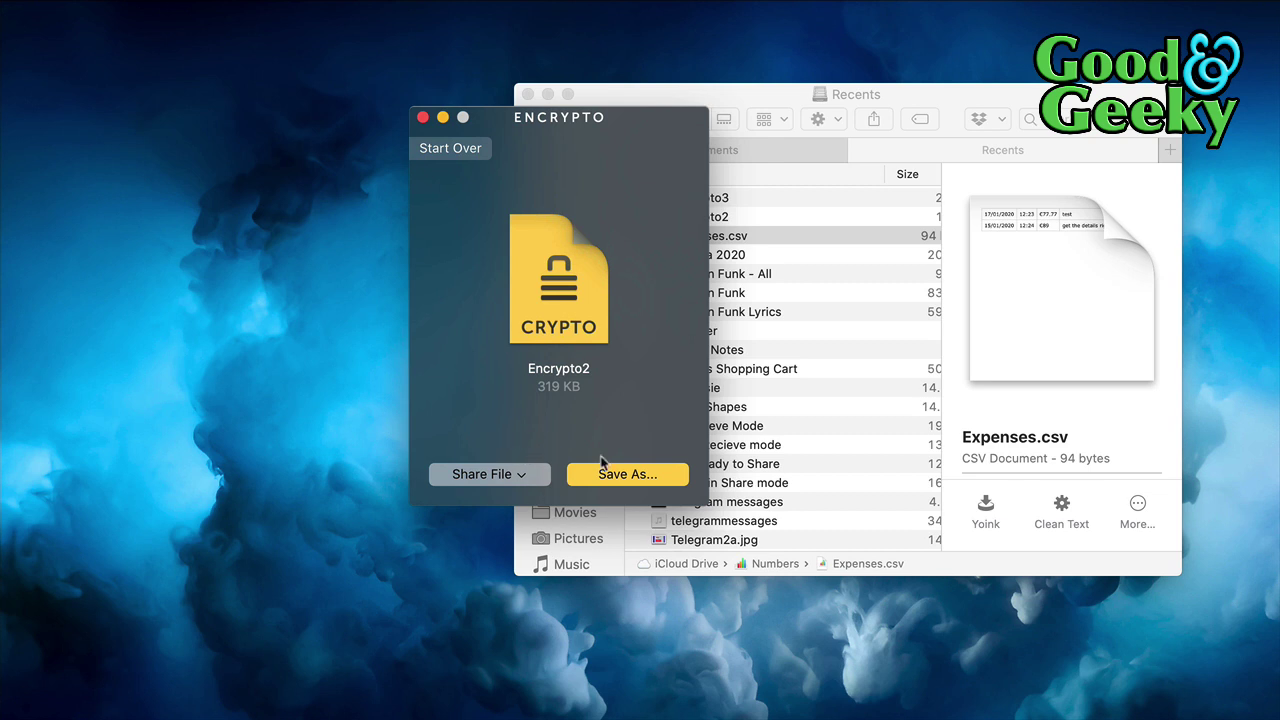
Draft a Messages share of Encrypto2 to a contact with 'bar where we got drun that time', then cancel
{"action": "left_click", "coordinate": [520, 476]}
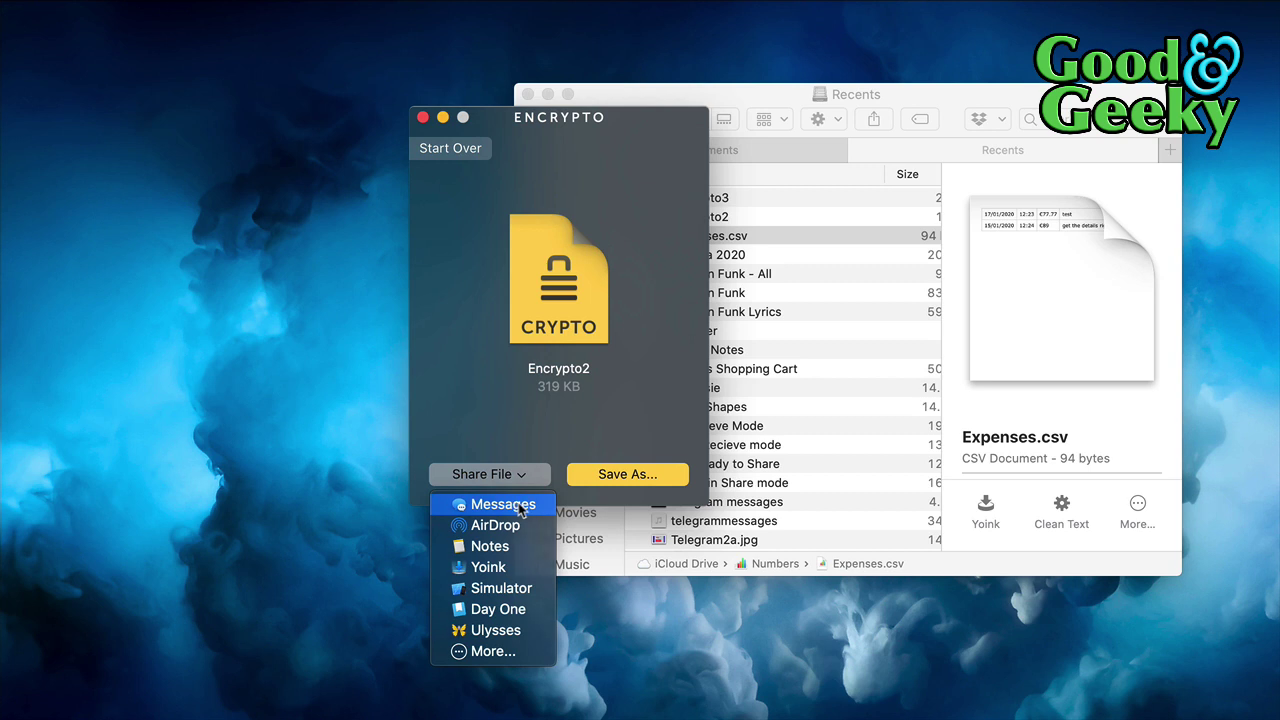
{"action": "left_click", "coordinate": [503, 505]}
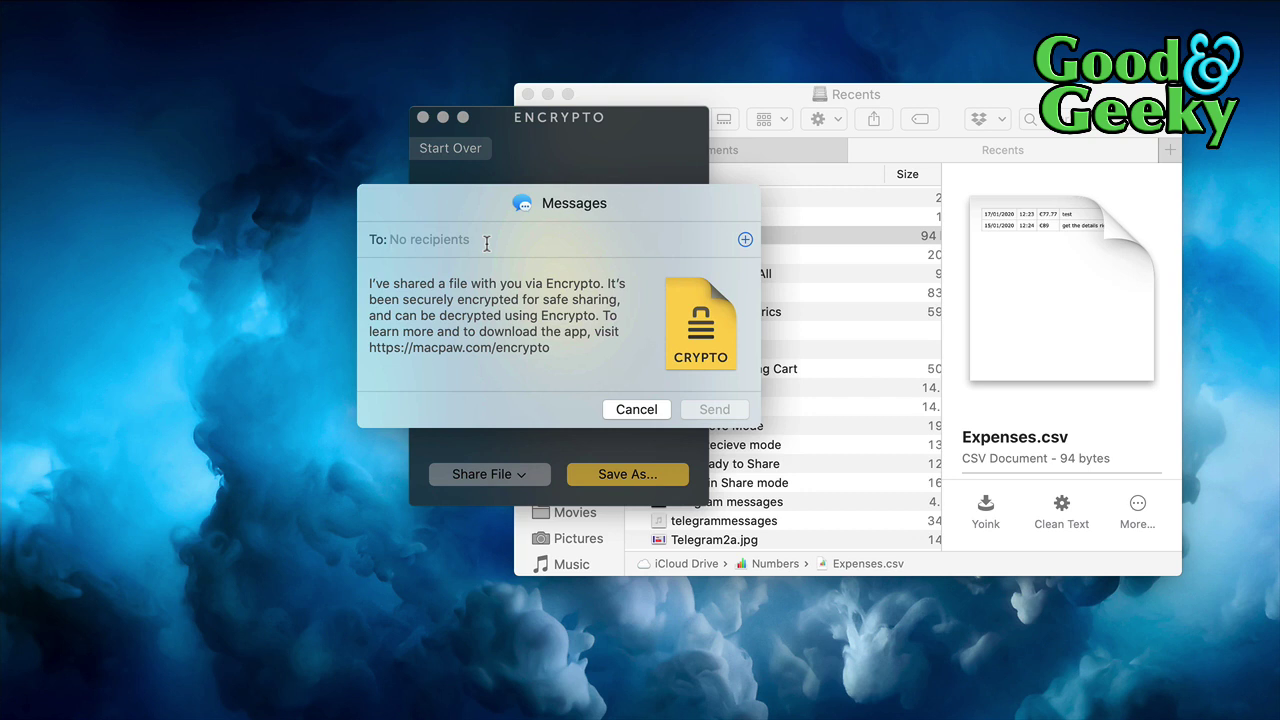
{"action": "type", "text": "v"}
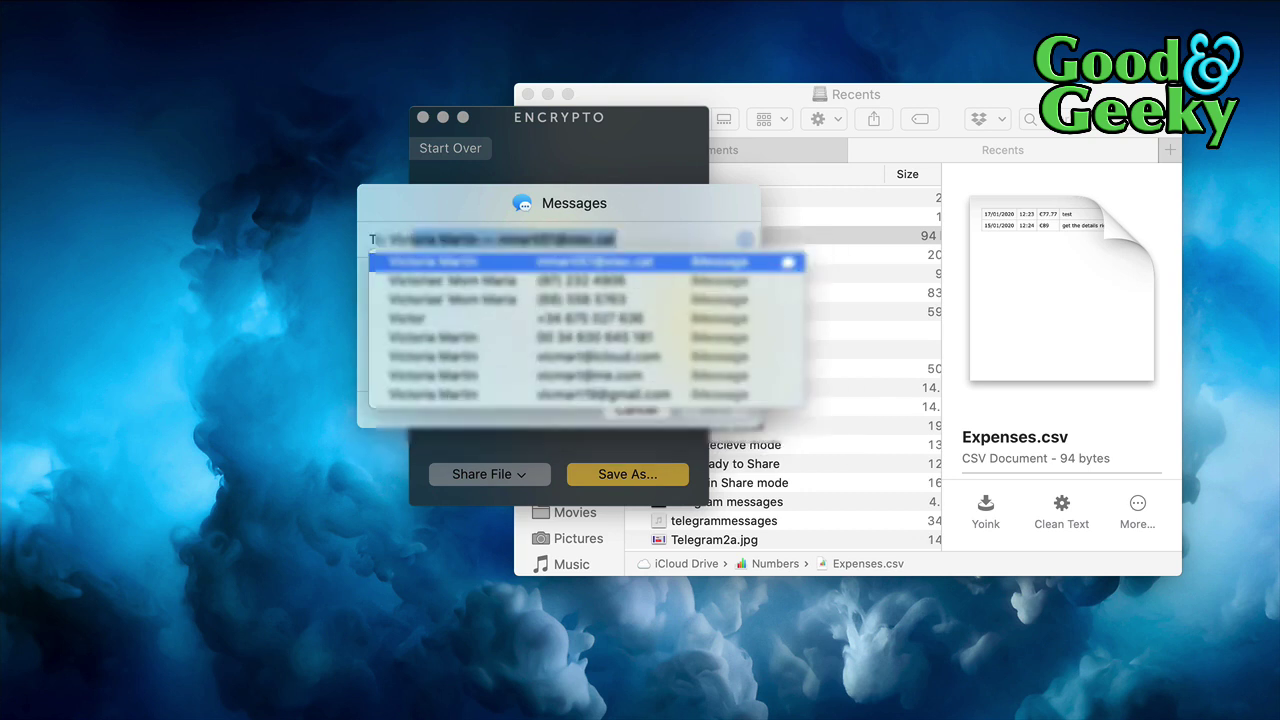
{"action": "left_click", "coordinate": [476, 266]}
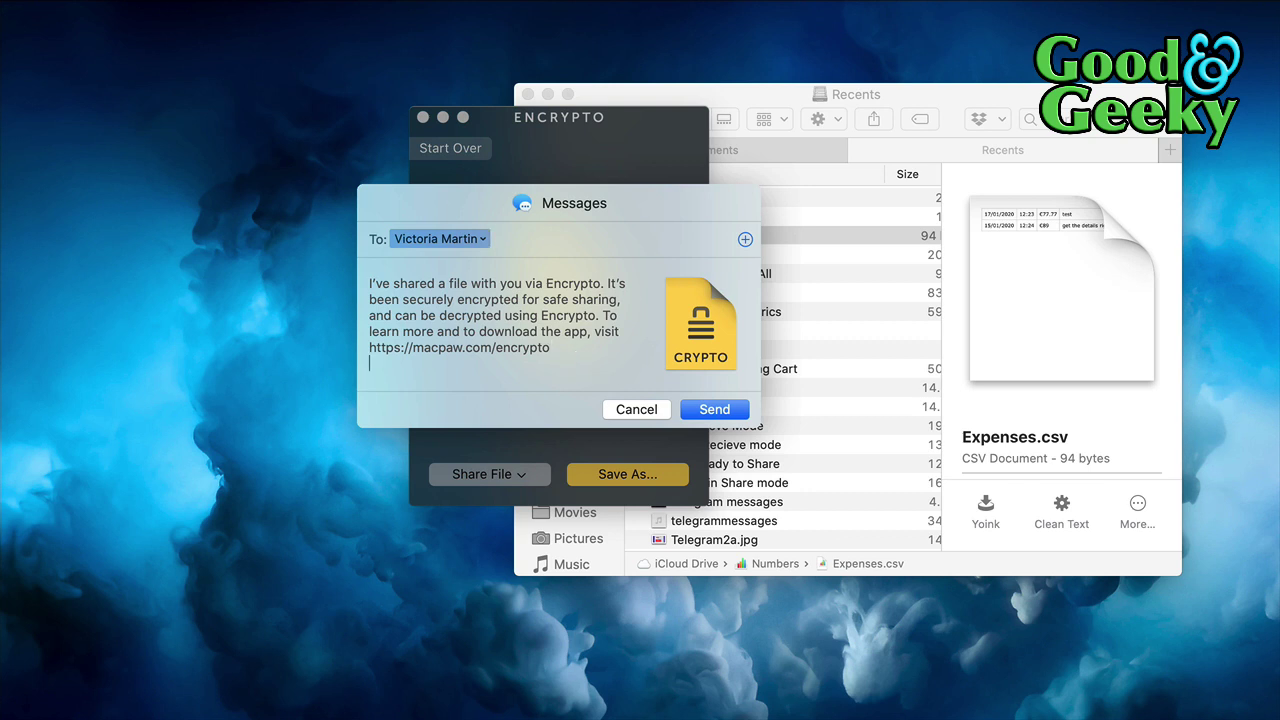
{"action": "type", "text": "bar where we got drun that time"}
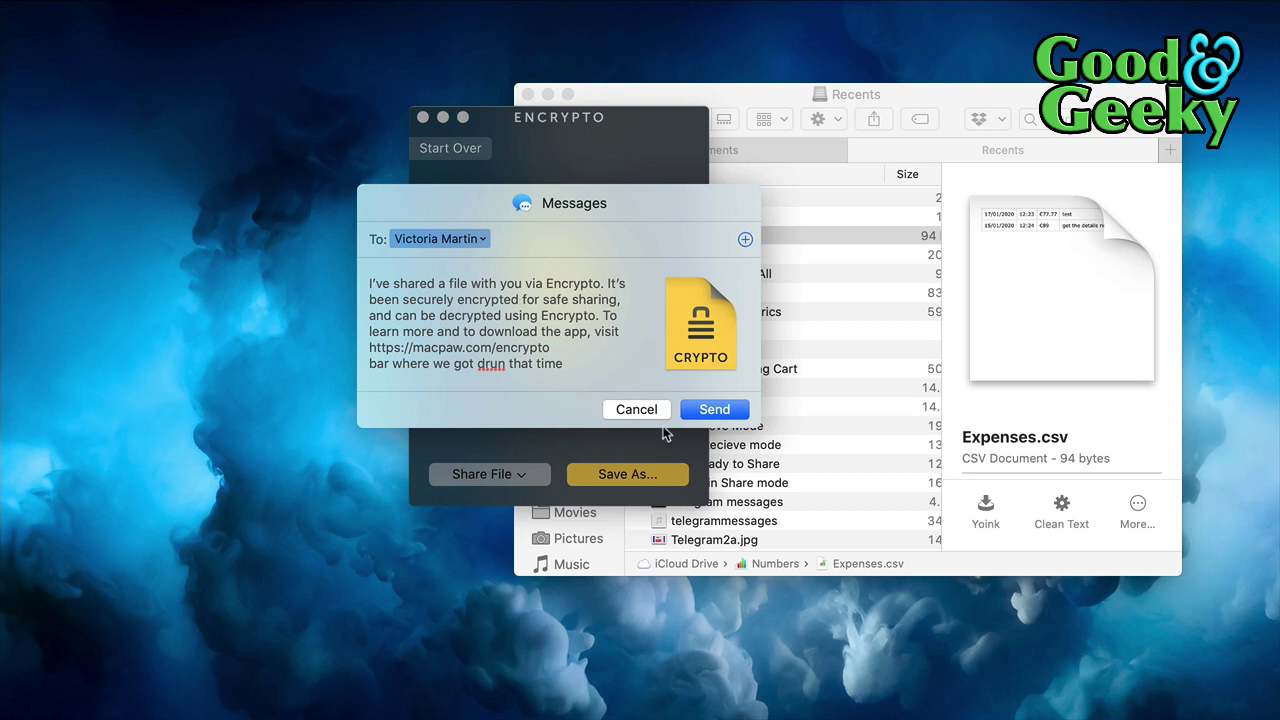
{"action": "left_click", "coordinate": [641, 412]}
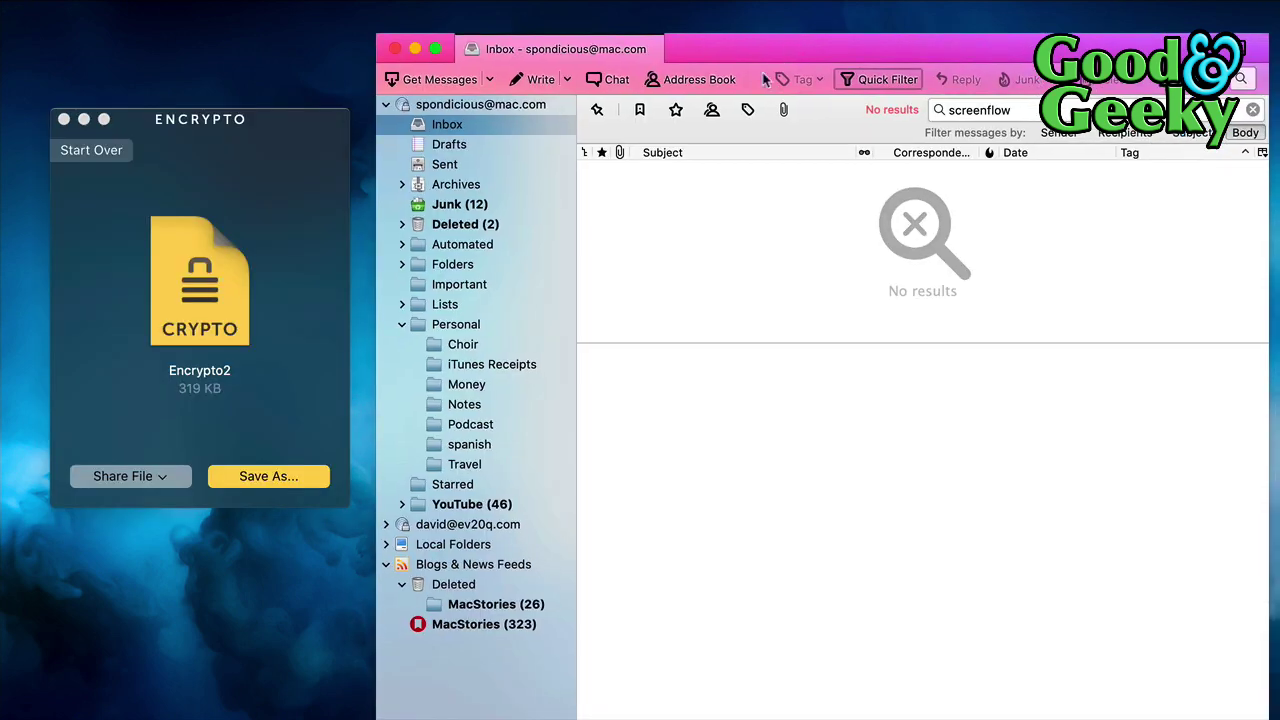
Start a new Thunderbird email with the Encrypto2 file attached from Encrypto
{"action": "left_click", "coordinate": [541, 80]}
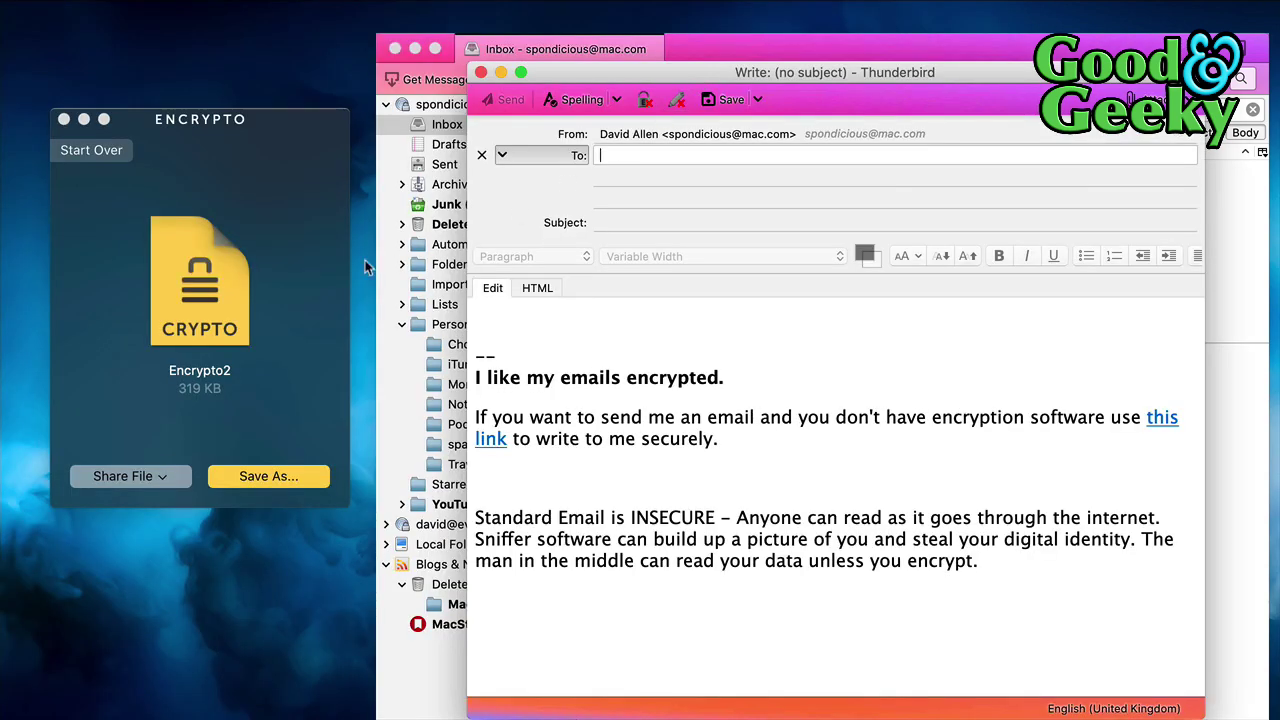
{"action": "left_click", "coordinate": [213, 316]}
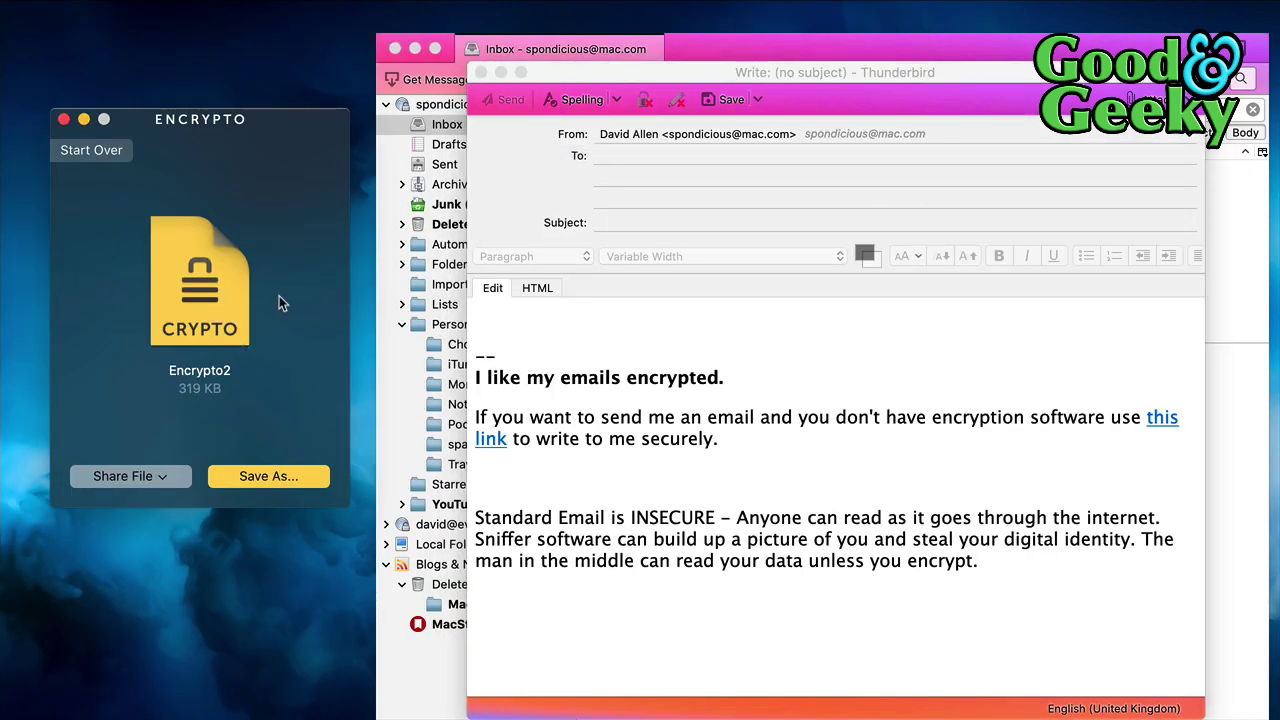
{"action": "left_click_drag", "start_coordinate": [213, 306], "coordinate": [1027, 228]}
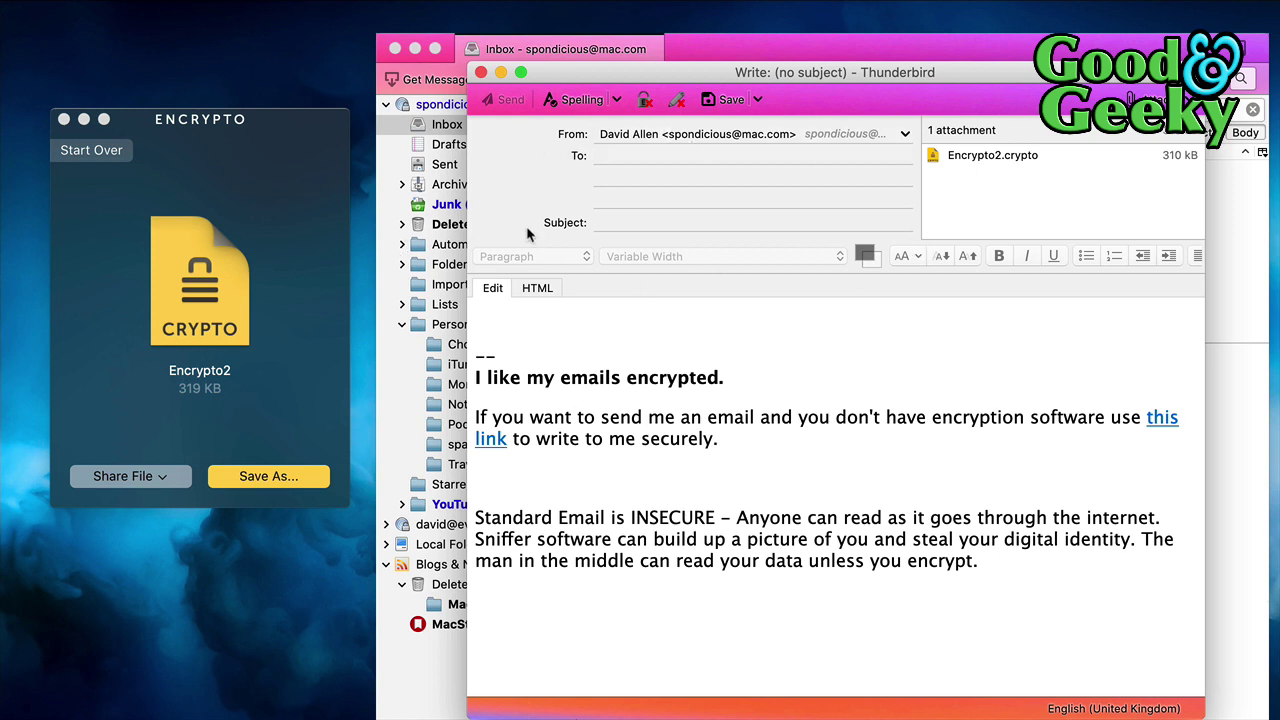
Address the email to a suggested contact and set both body and subject to 'test'
{"action": "left_click", "coordinate": [628, 155]}
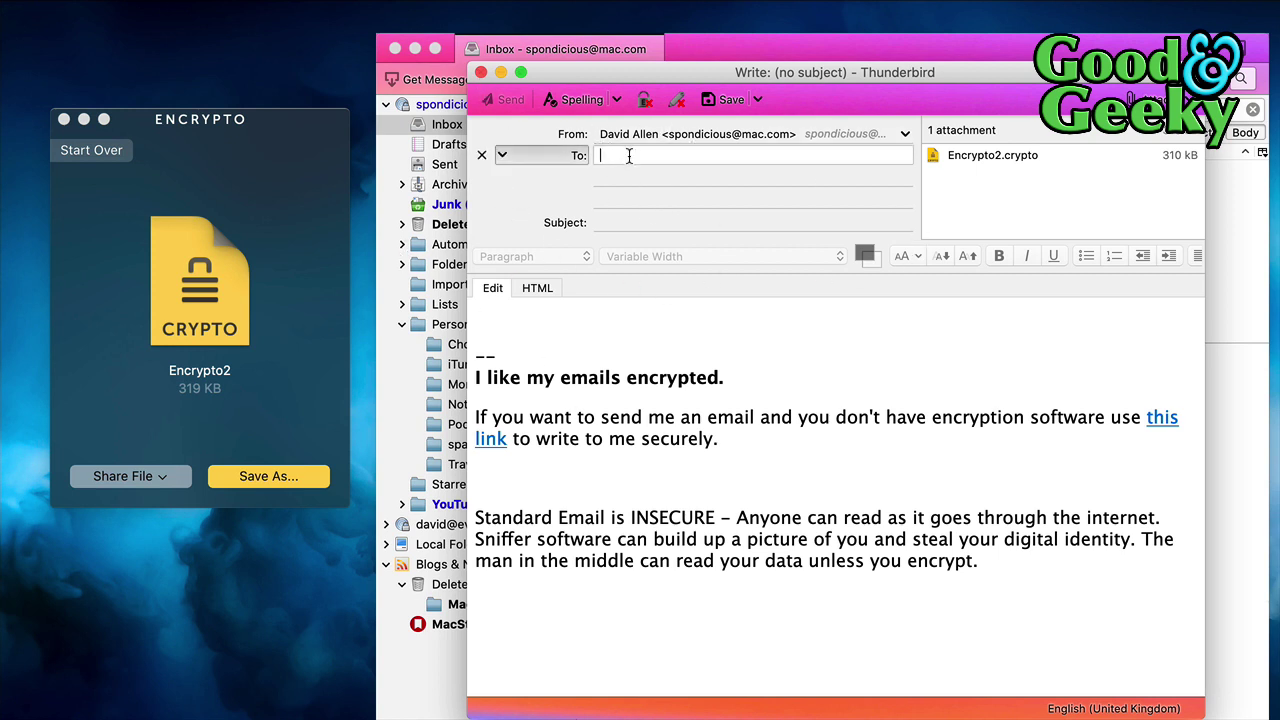
{"action": "type", "text": "wiz"}
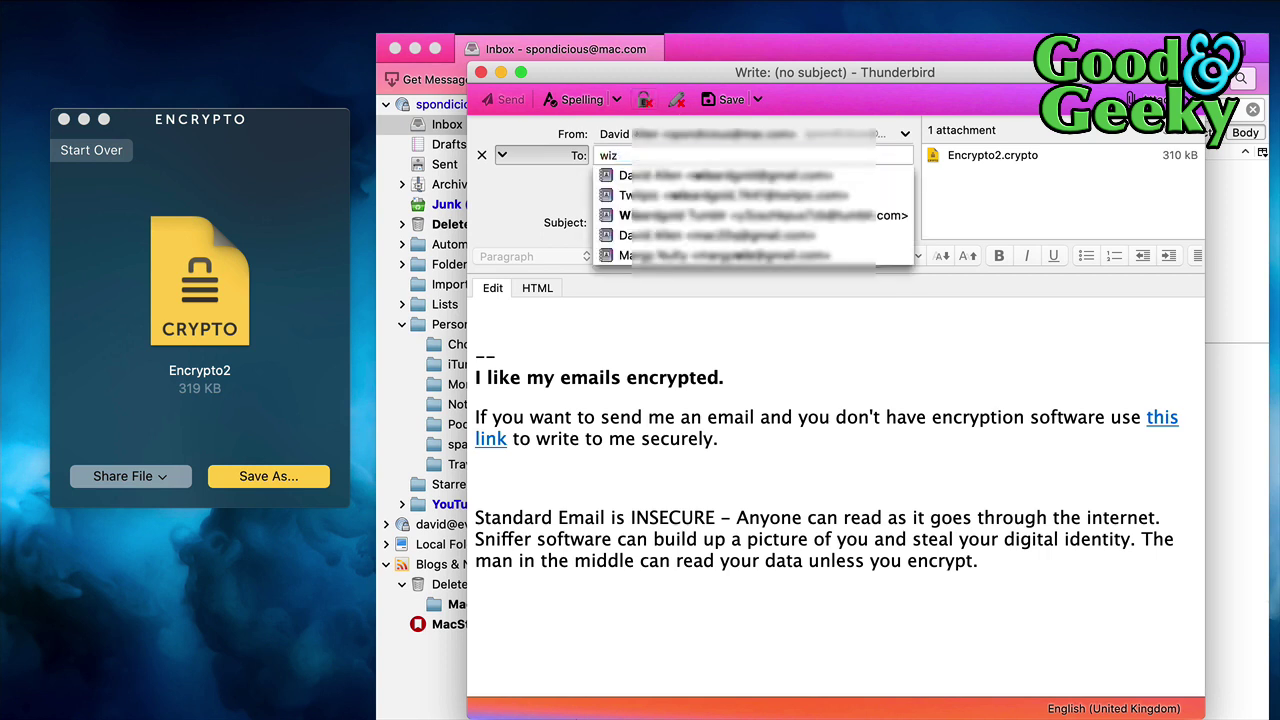
{"action": "left_click", "coordinate": [701, 177]}
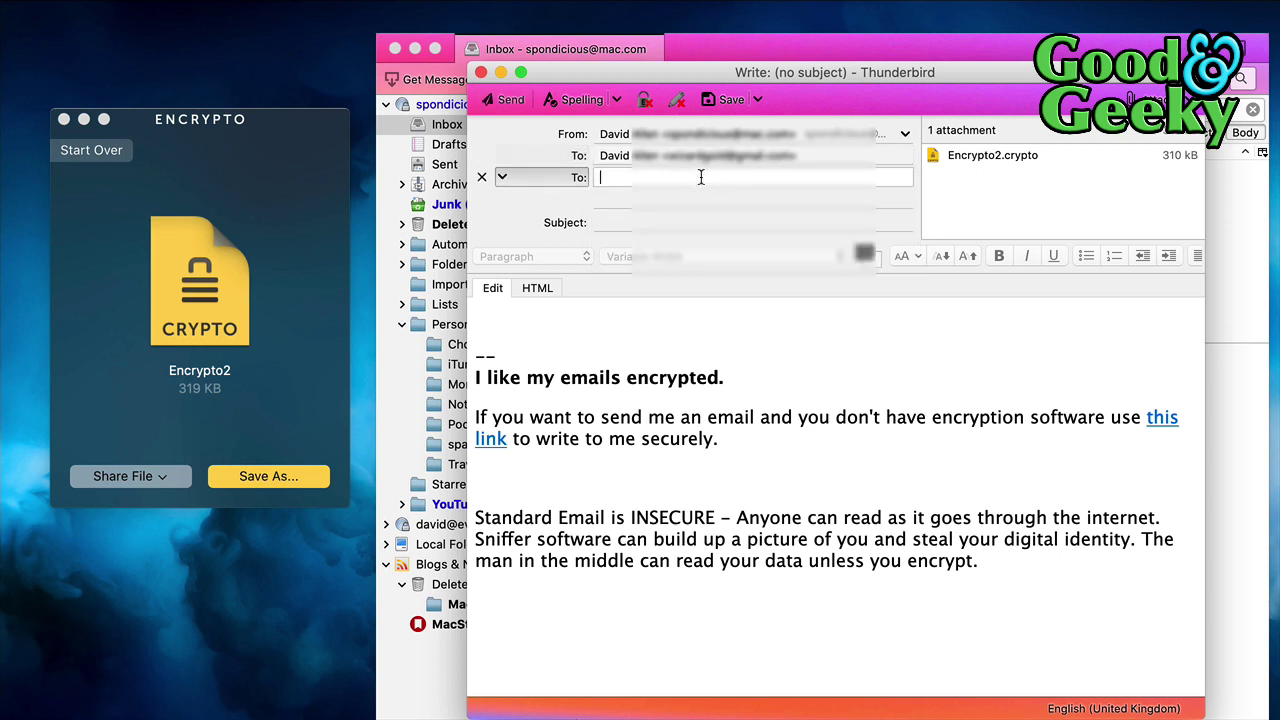
{"action": "left_click", "coordinate": [506, 321]}
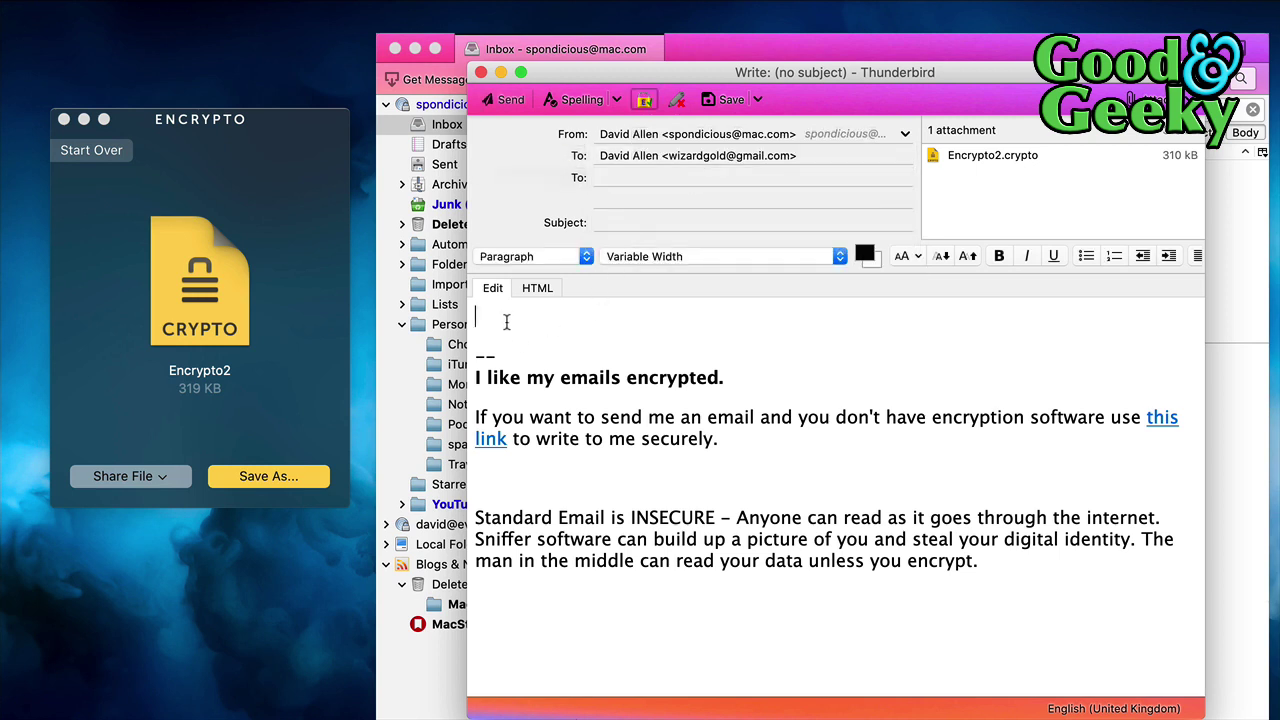
{"action": "type", "text": "test"}
{"action": "left_click", "coordinate": [662, 224]}
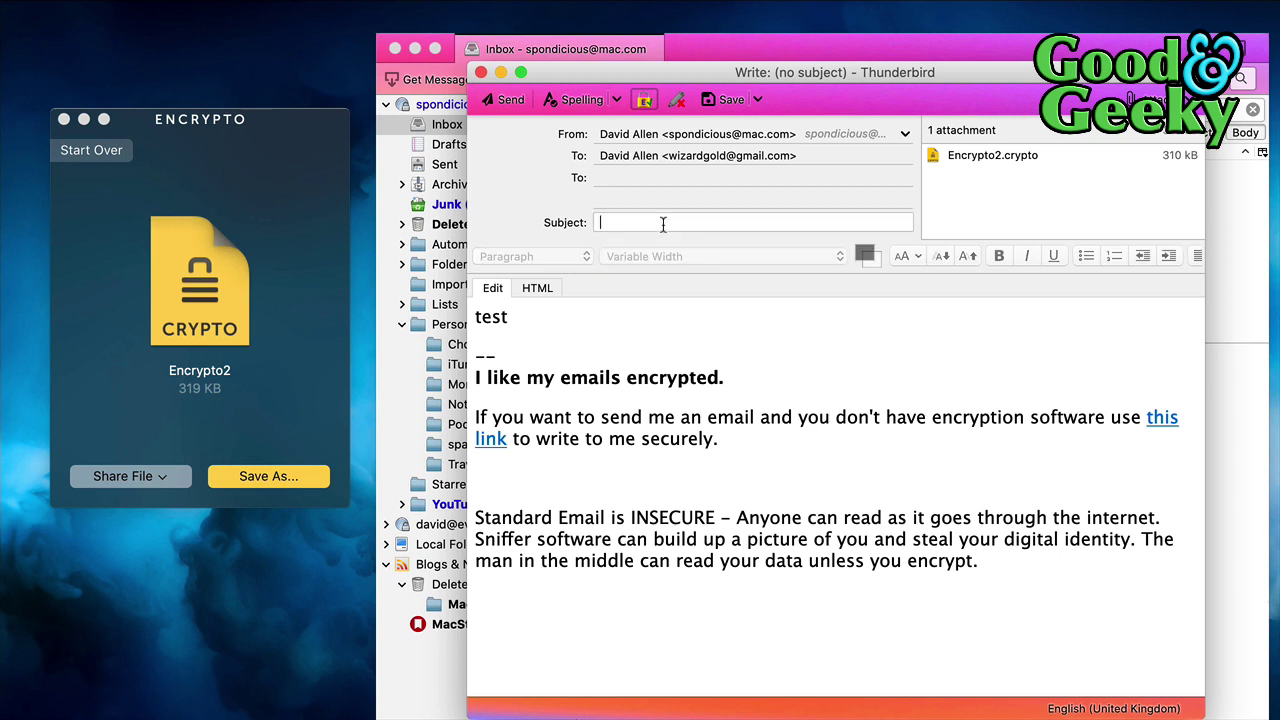
{"action": "type", "text": "test"}
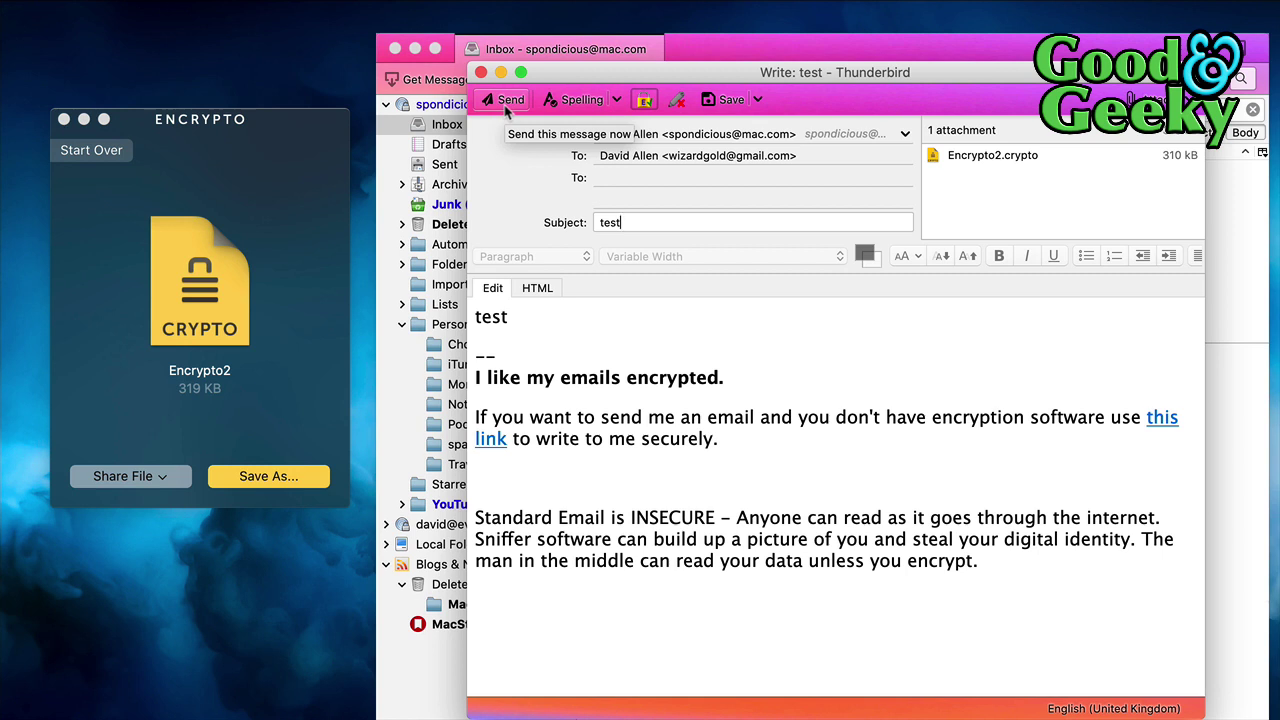
Send the test email PGP-encrypted, encrypting each attachment separately with inline PGP
{"action": "left_click", "coordinate": [506, 104]}
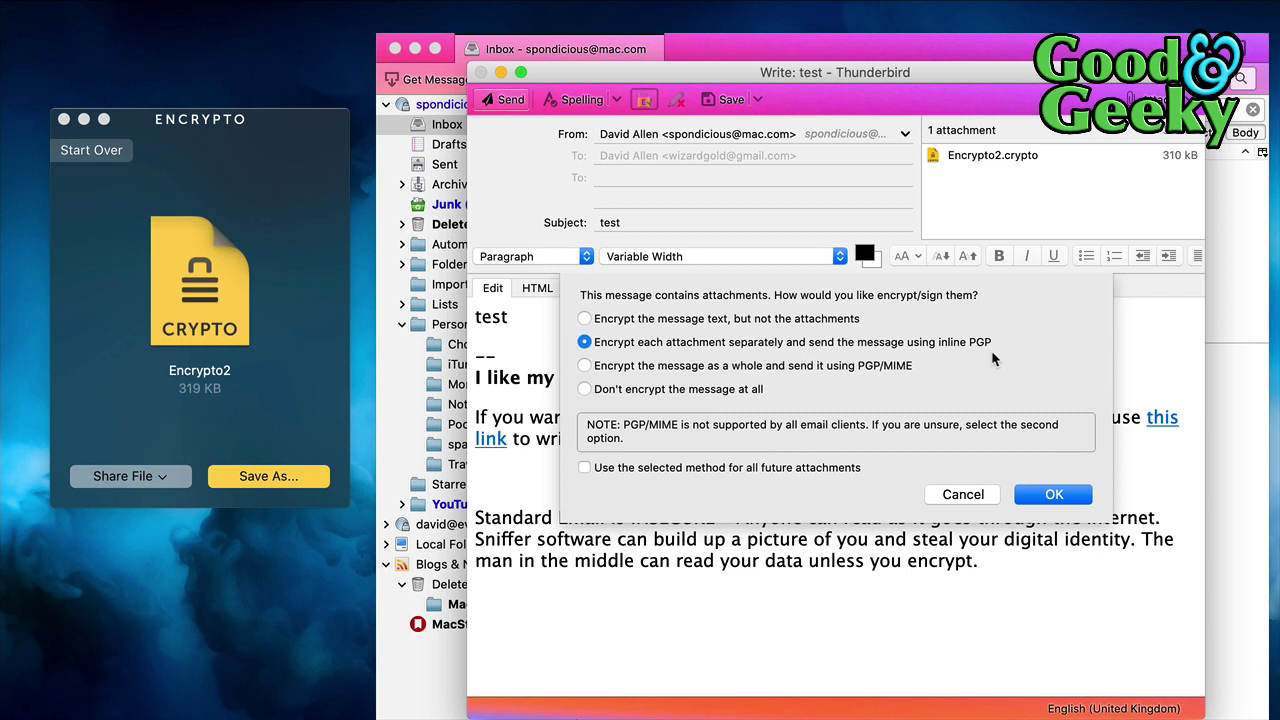
{"action": "left_click", "coordinate": [1052, 493]}
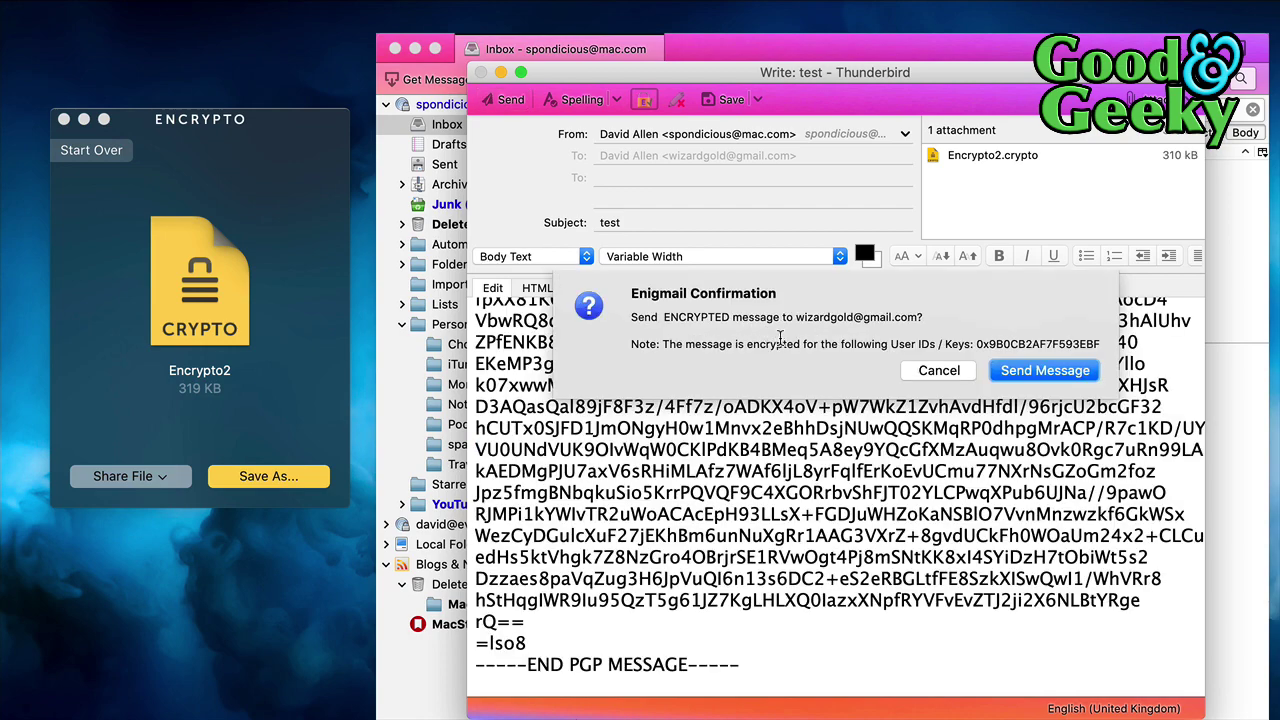
{"action": "left_click", "coordinate": [1030, 371]}
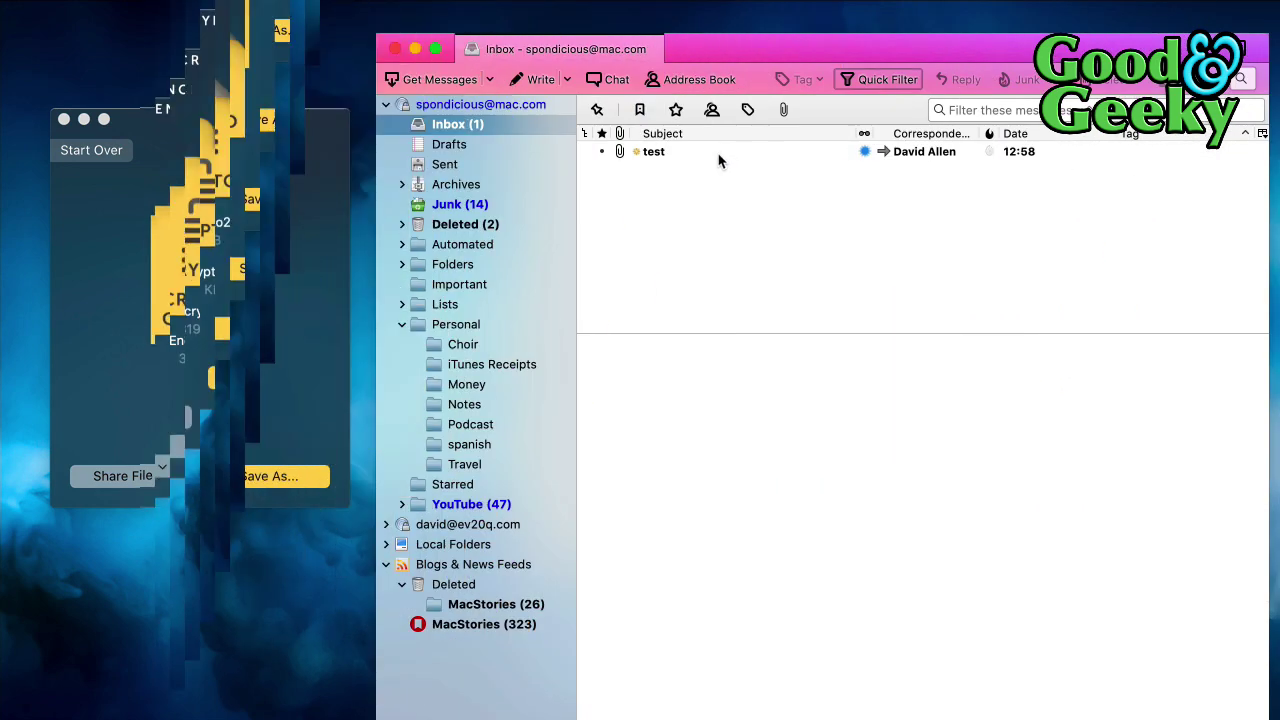
Open the decrypted test email and enlarge the window to reveal the 311 kB Encrypto2.crypto.pgp attachment
{"action": "left_click", "coordinate": [718, 154]}
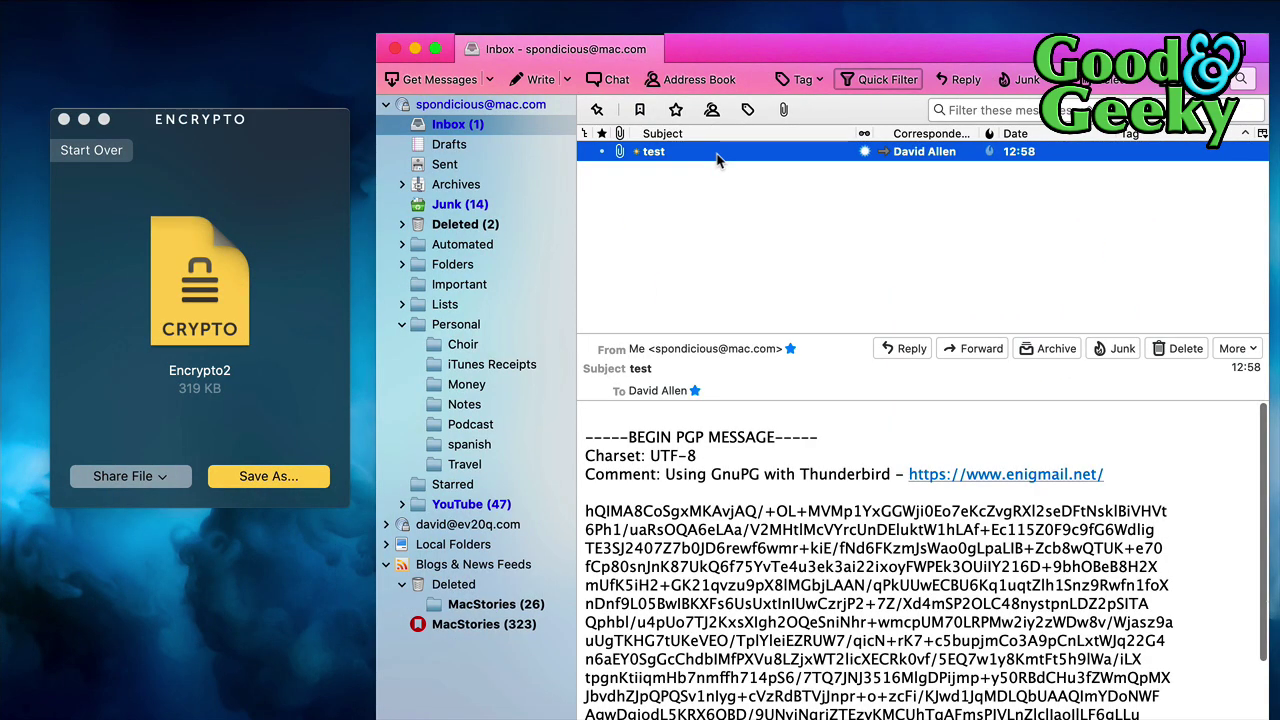
{"action": "scroll", "coordinate": [770, 505], "scroll_direction": "down", "scroll_amount": 5}
{"action": "scroll", "coordinate": [770, 504], "scroll_direction": "down", "scroll_amount": 3}
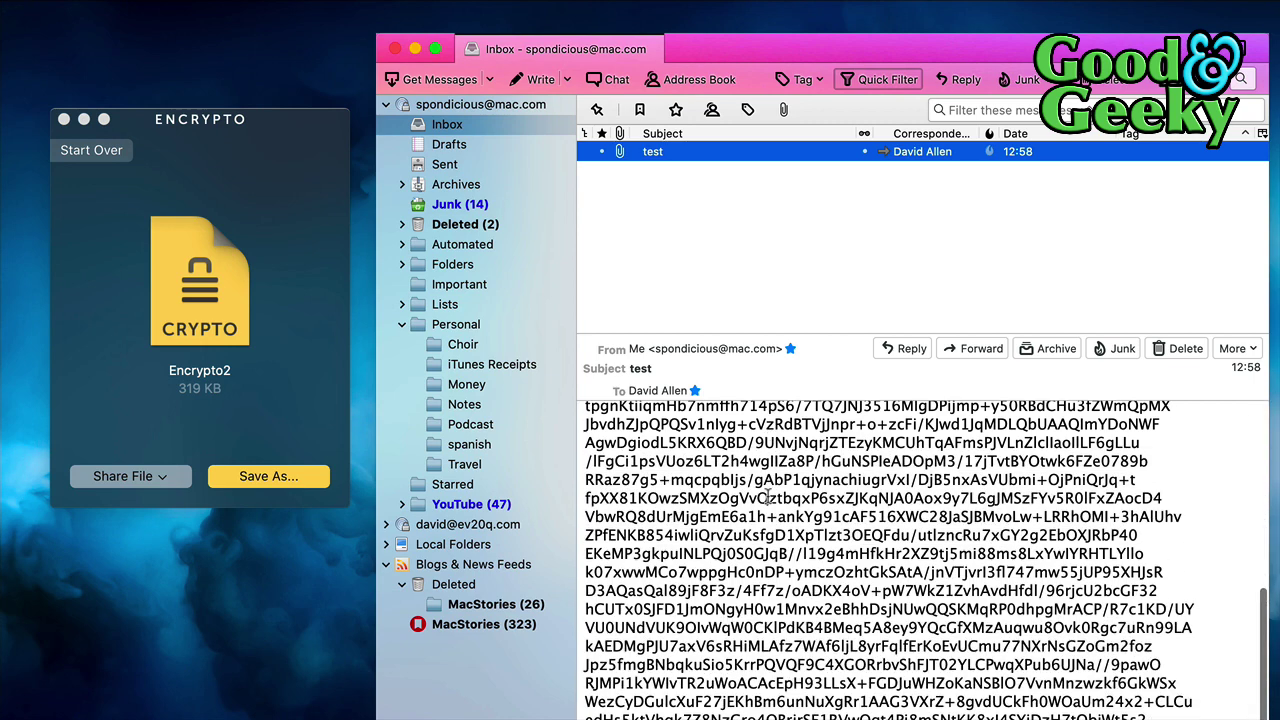
{"action": "scroll", "coordinate": [768, 497], "scroll_direction": "up", "scroll_amount": 8}
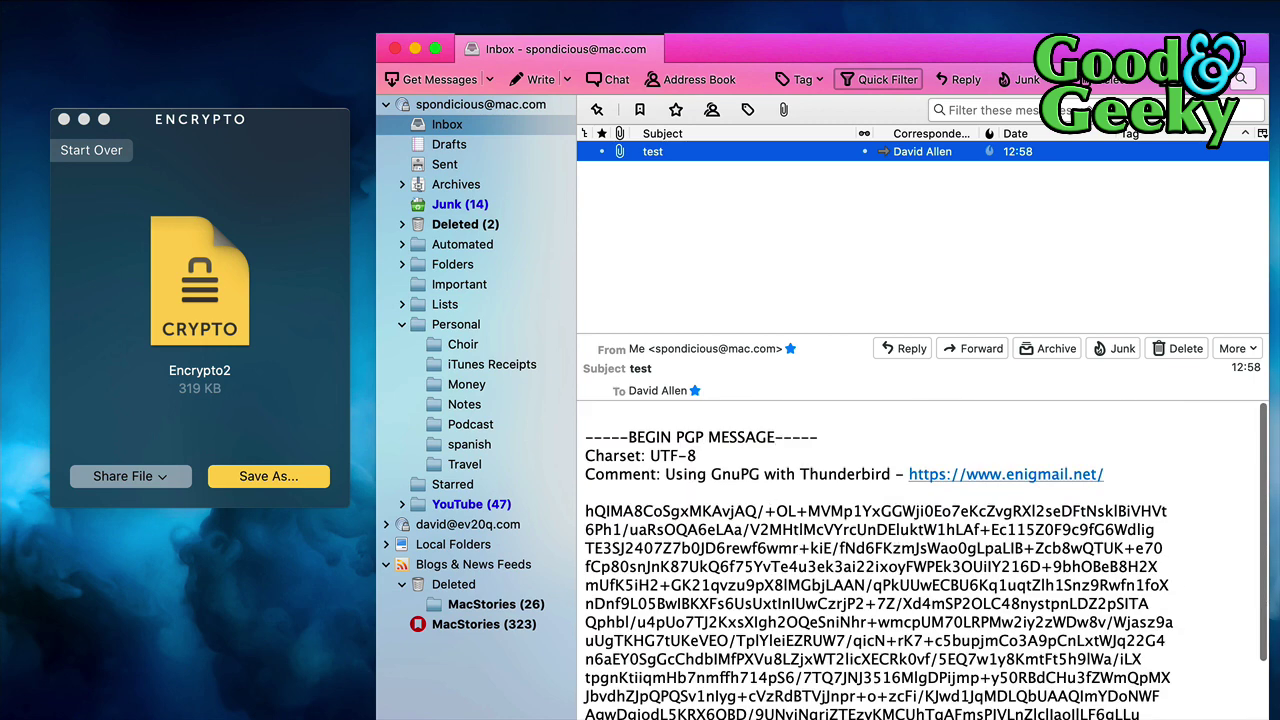
{"action": "left_click_drag", "start_coordinate": [1266, 718], "coordinate": [1250, 685]}
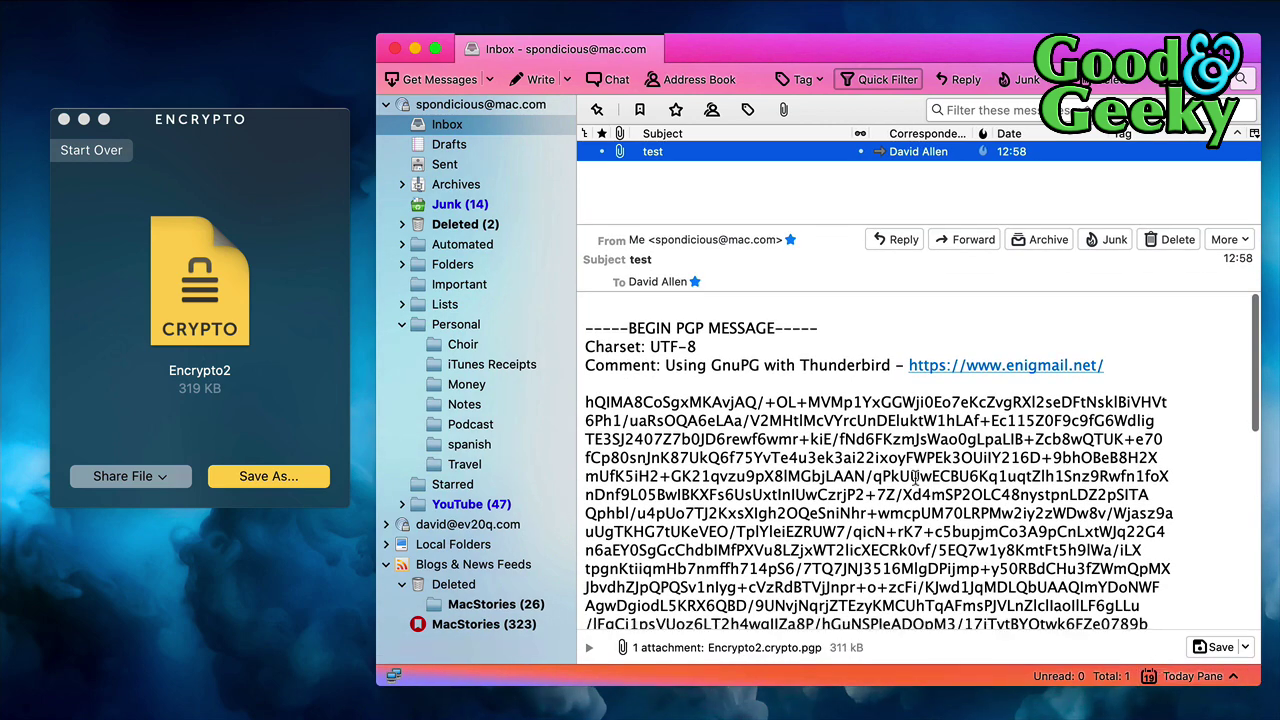
{"action": "scroll", "coordinate": [968, 438], "scroll_direction": "down", "scroll_amount": 5}
{"action": "scroll", "coordinate": [968, 440], "scroll_direction": "down", "scroll_amount": 4}
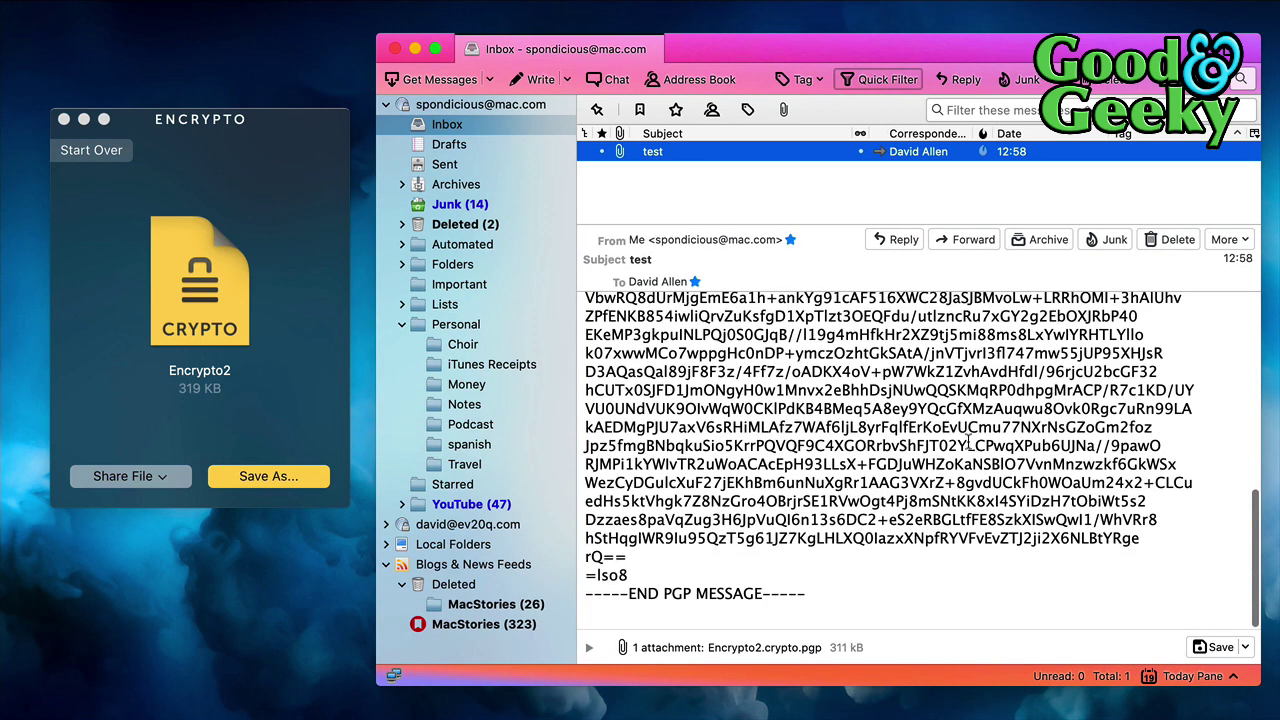
{"action": "scroll", "coordinate": [968, 440], "scroll_direction": "up", "scroll_amount": 10}
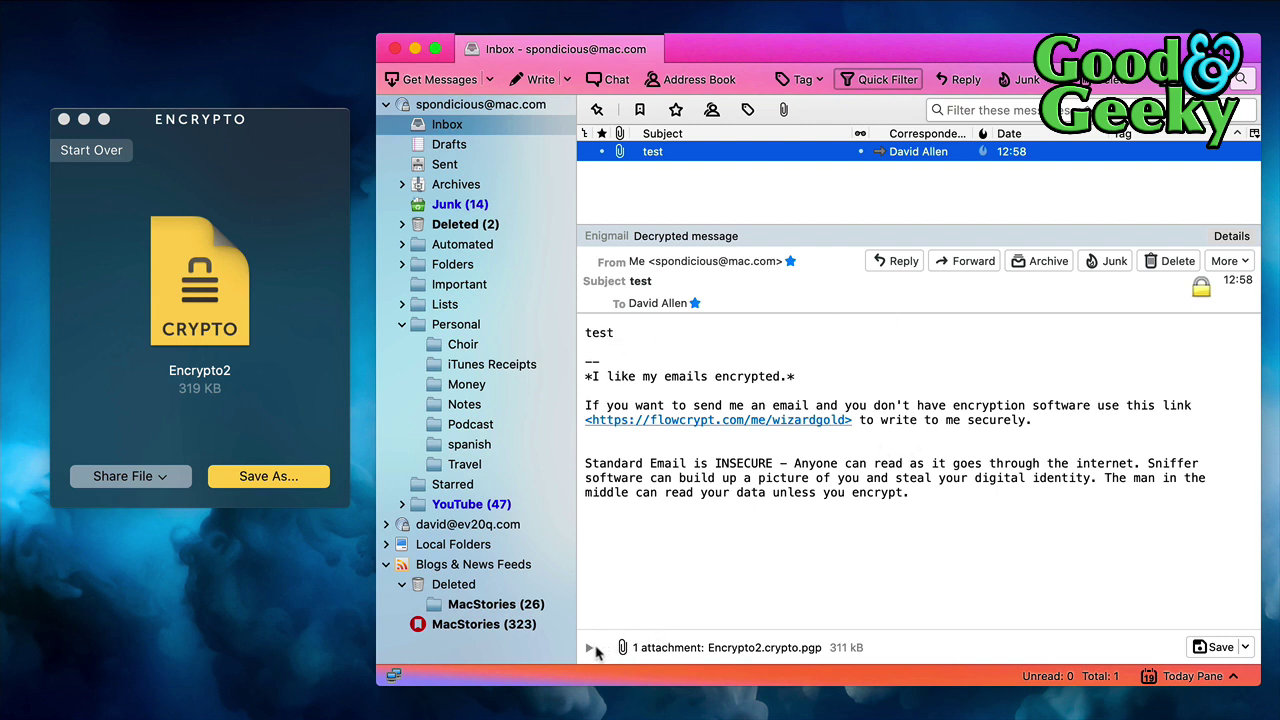
Save Encrypto2.crypto.pgp to Downloads with the tag 'test'
{"action": "left_click", "coordinate": [1213, 647]}
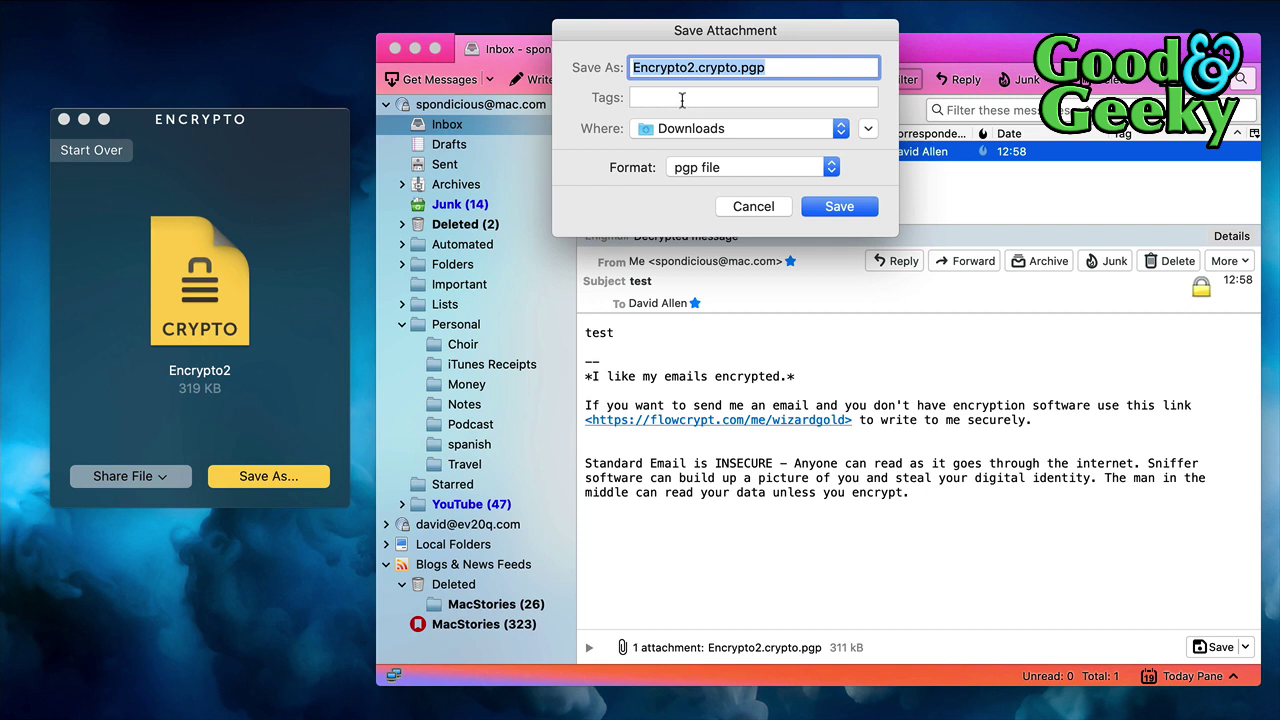
{"action": "left_click", "coordinate": [682, 97]}
{"action": "type", "text": "test"}
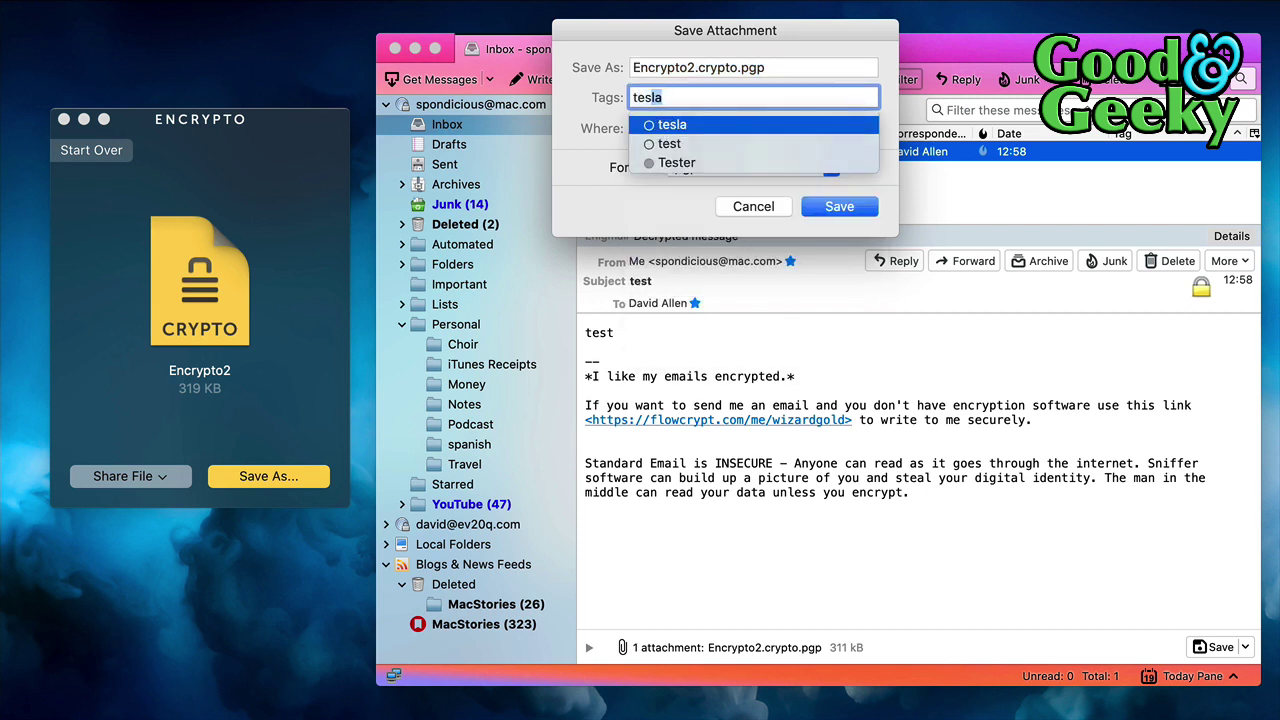
{"action": "left_click", "coordinate": [668, 124]}
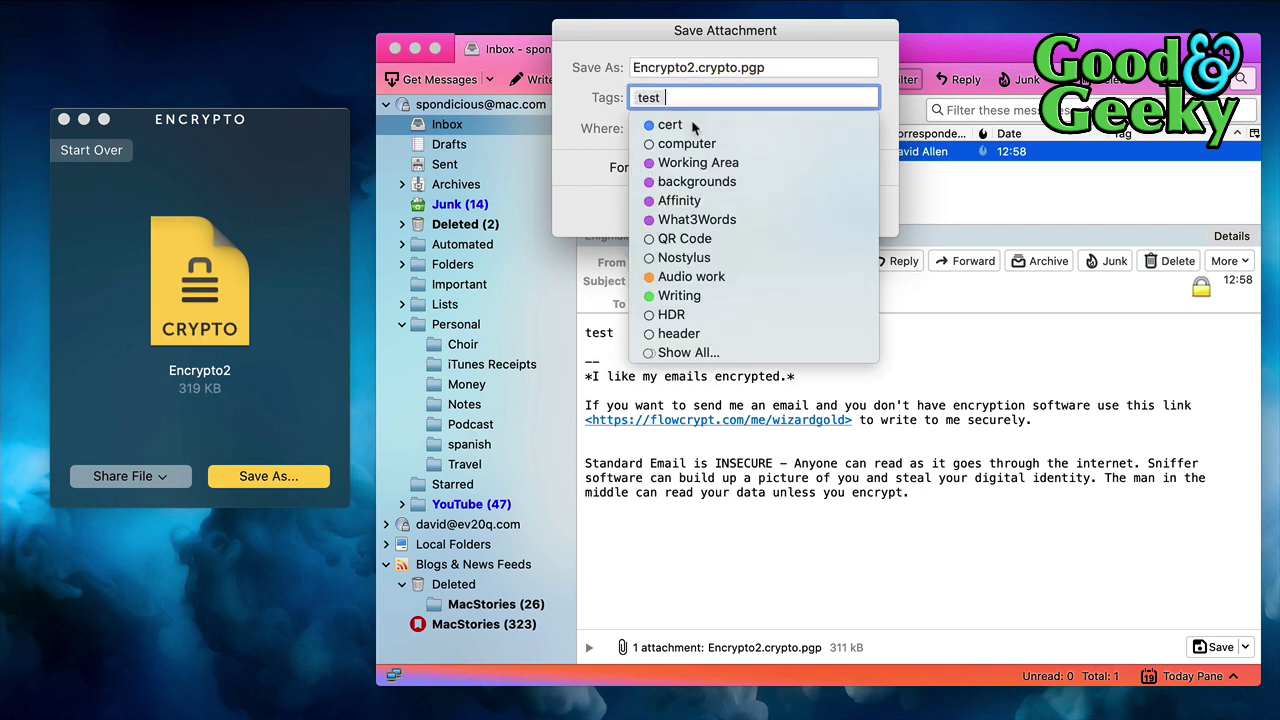
{"action": "key", "text": "Tab"}
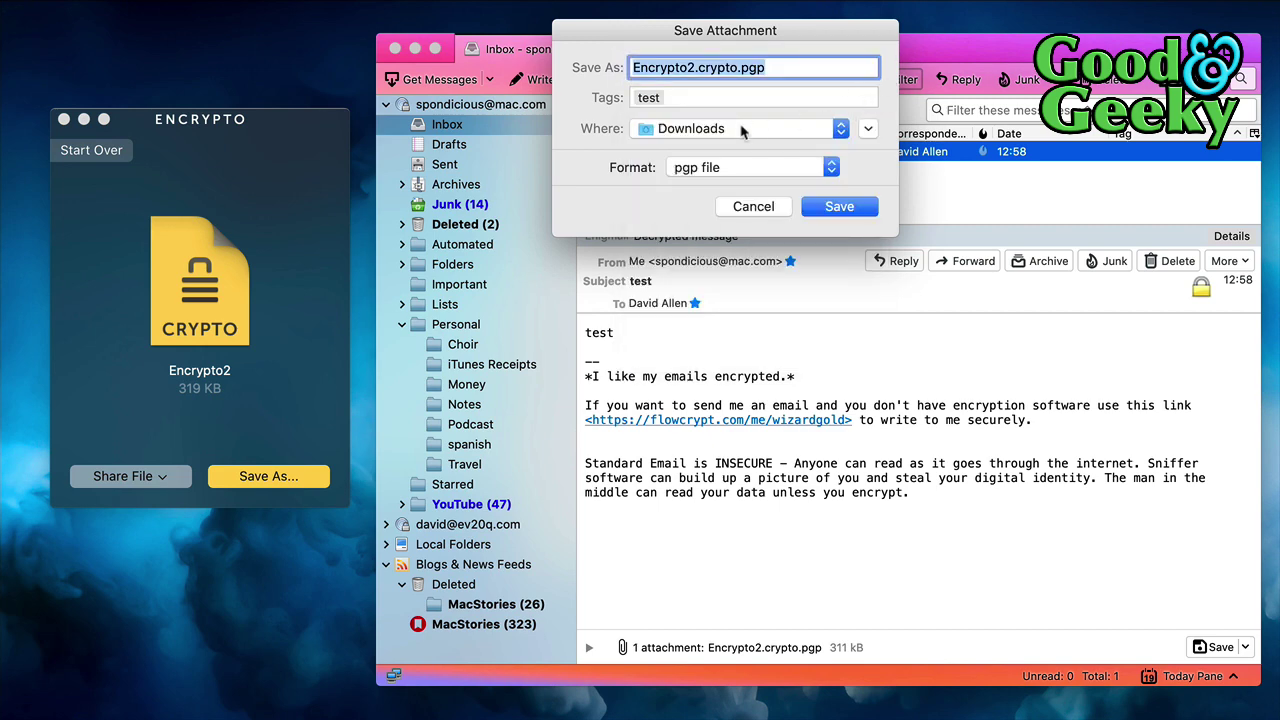
{"action": "left_click", "coordinate": [749, 131]}
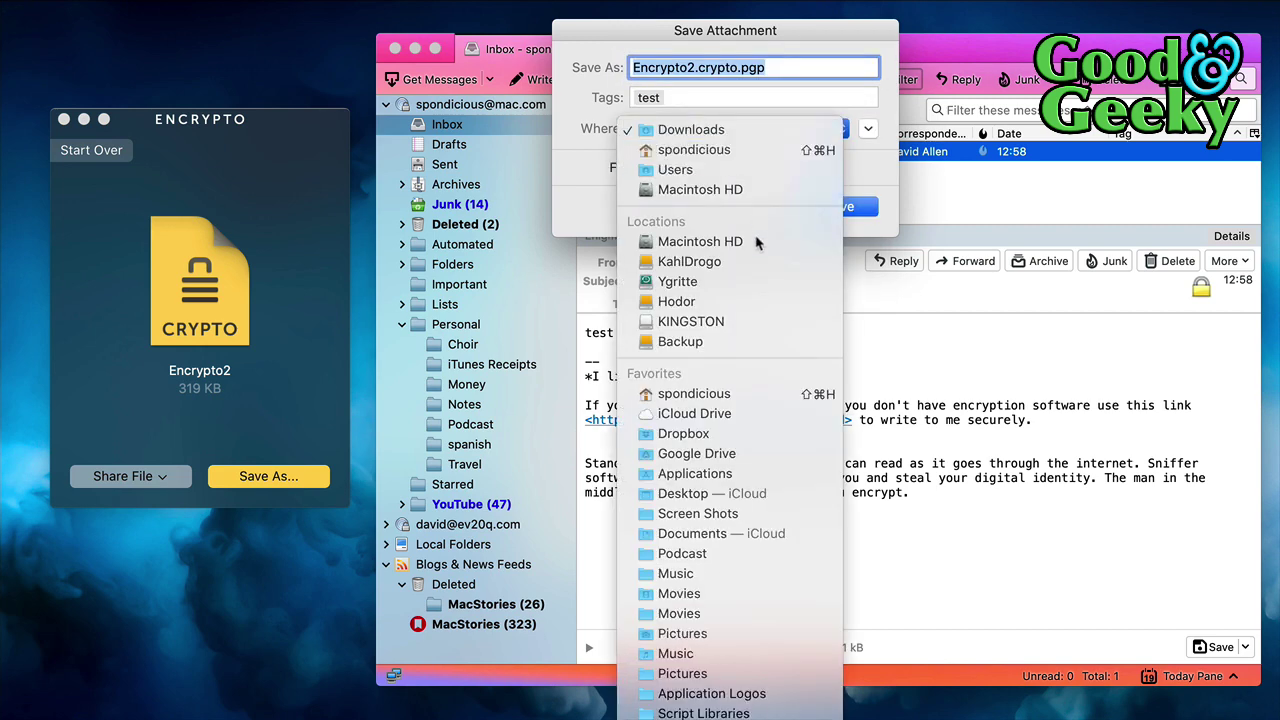
{"action": "left_click", "coordinate": [737, 131]}
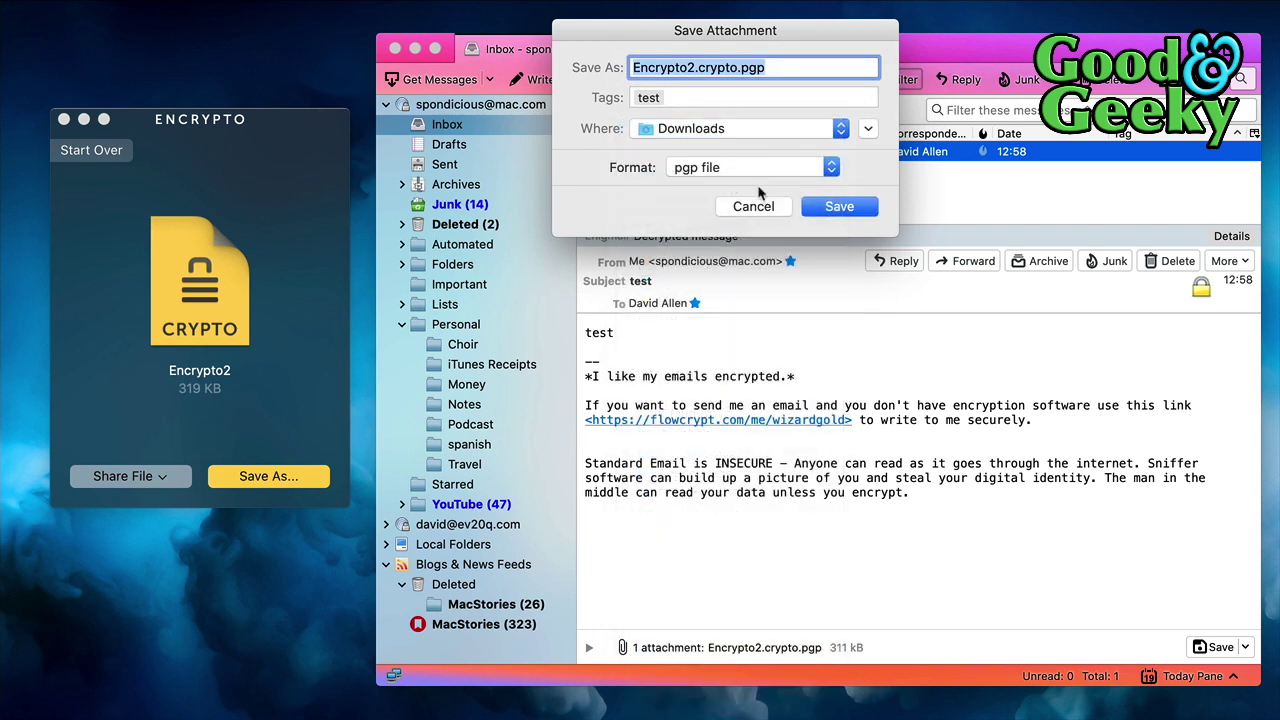
{"action": "left_click", "coordinate": [831, 209]}
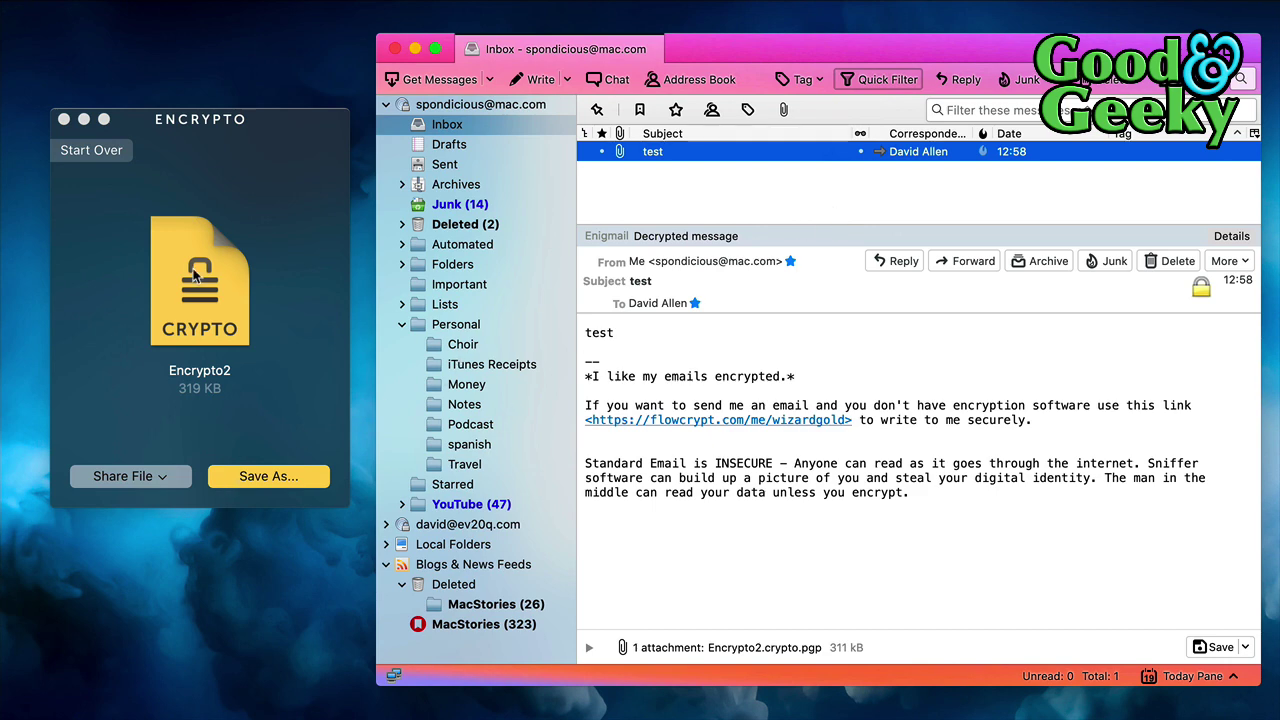
Start over, load Expenses.crypto from Finder, and decrypt it with its password into a 4 KB file
{"action": "left_click", "coordinate": [104, 150]}
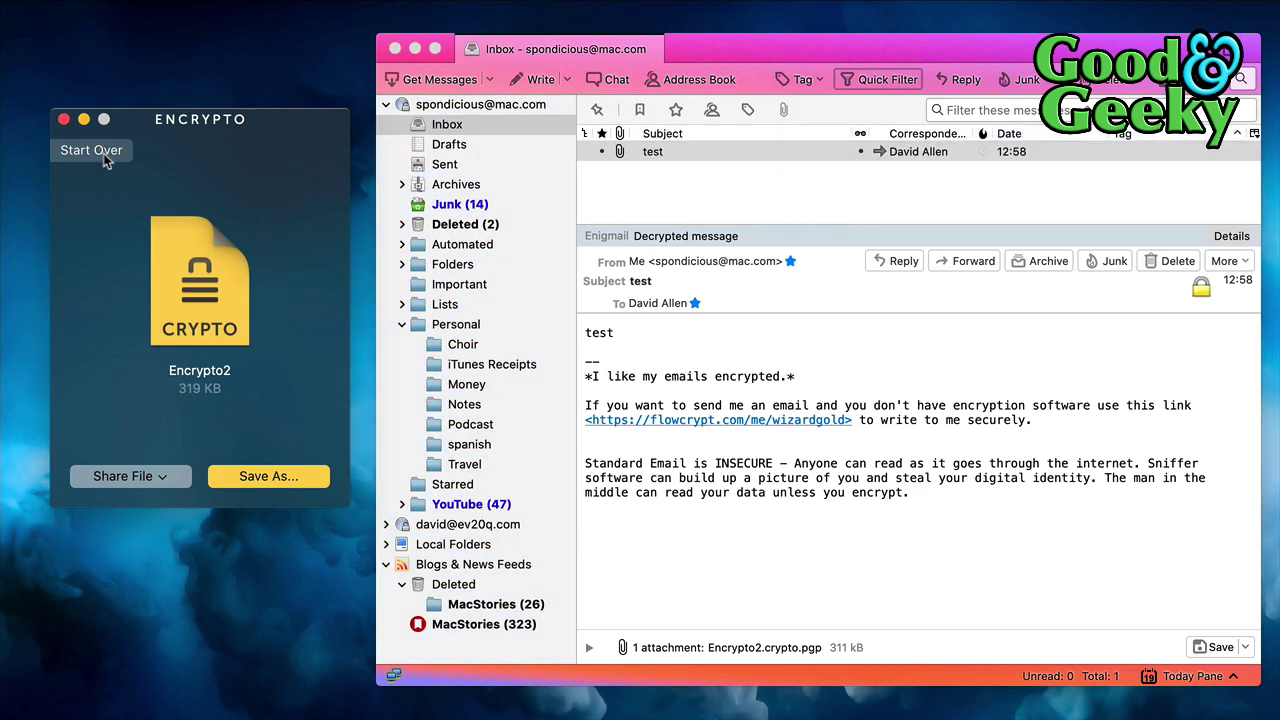
{"action": "left_click", "coordinate": [105, 155]}
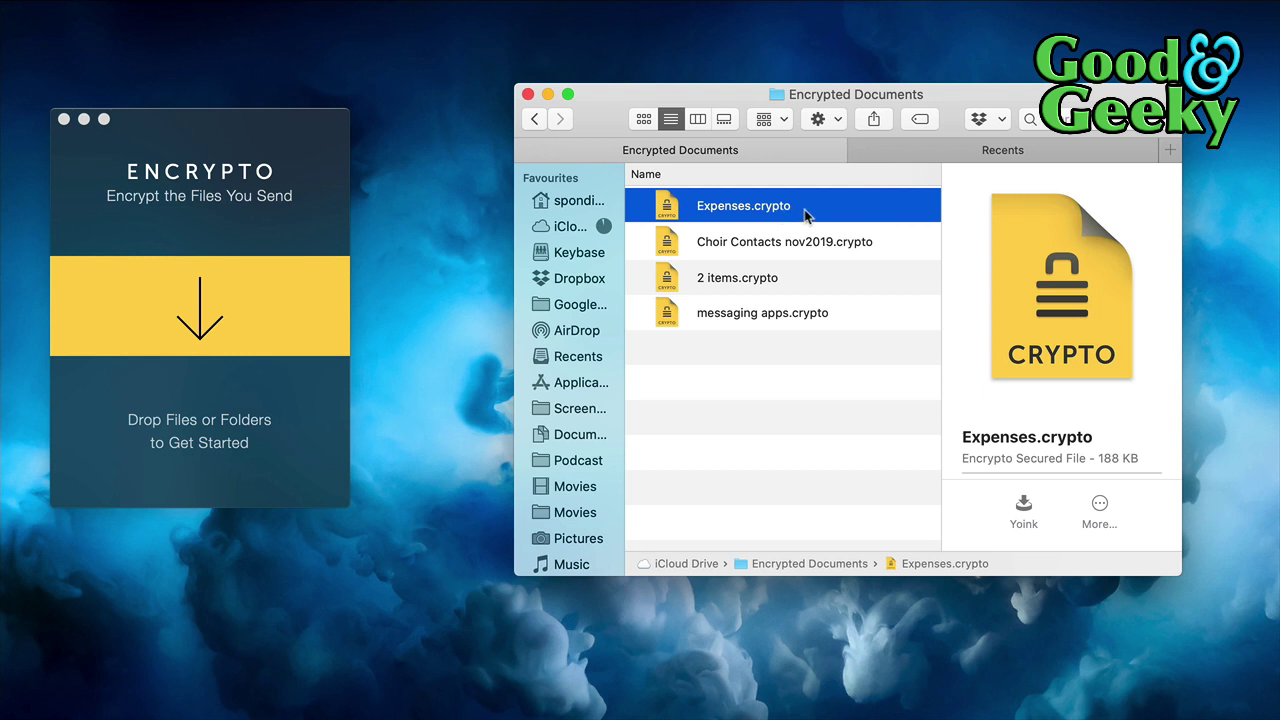
{"action": "left_click_drag", "start_coordinate": [804, 209], "coordinate": [248, 347]}
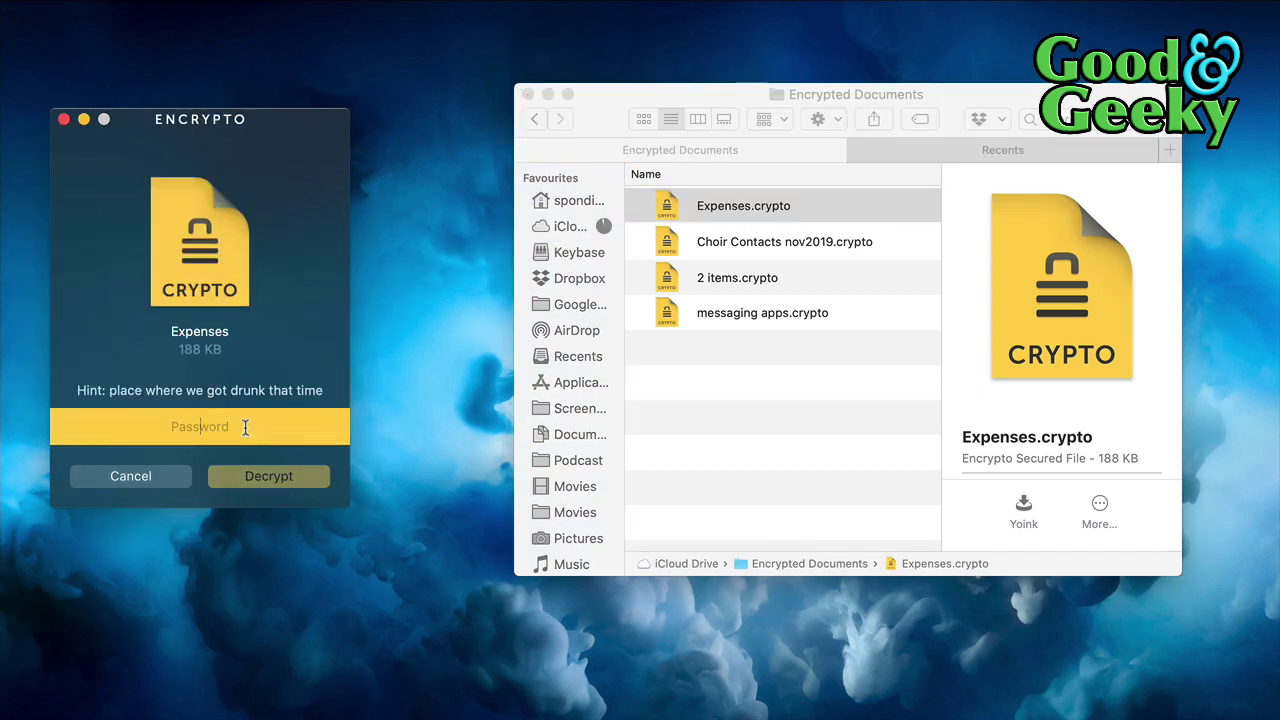
{"action": "type", "text": "p"}
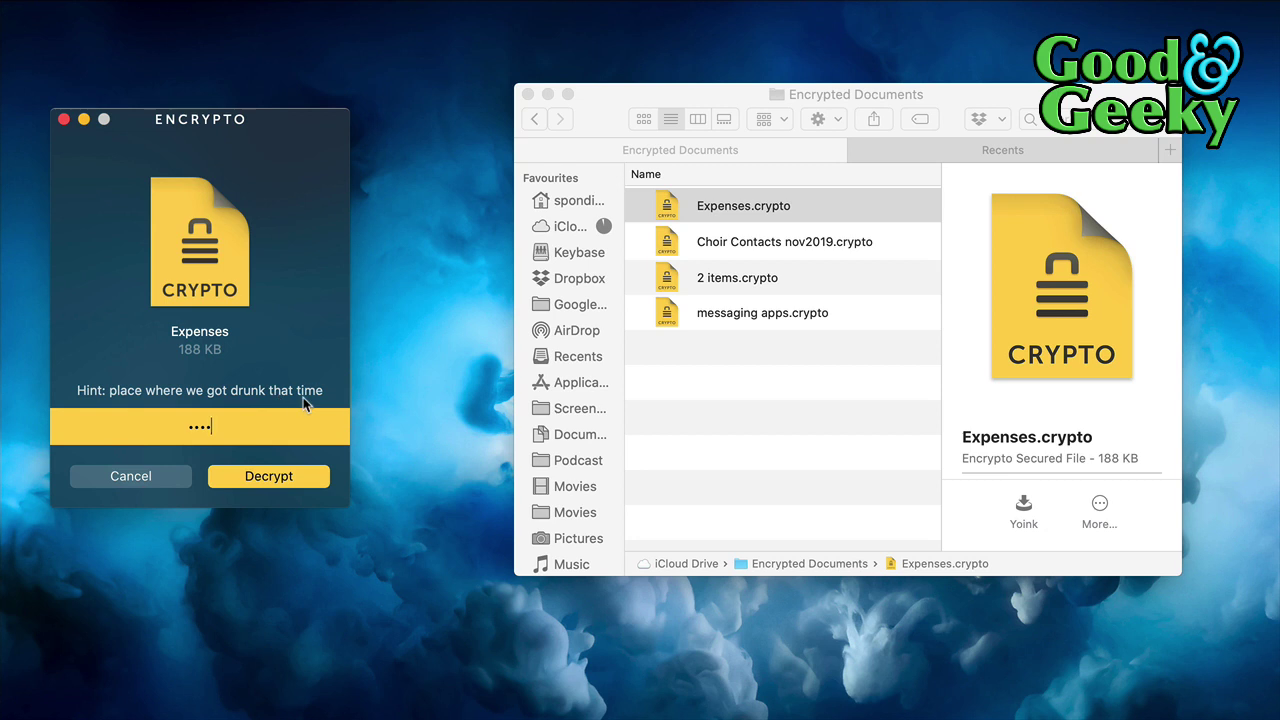
{"action": "left_click", "coordinate": [268, 475]}
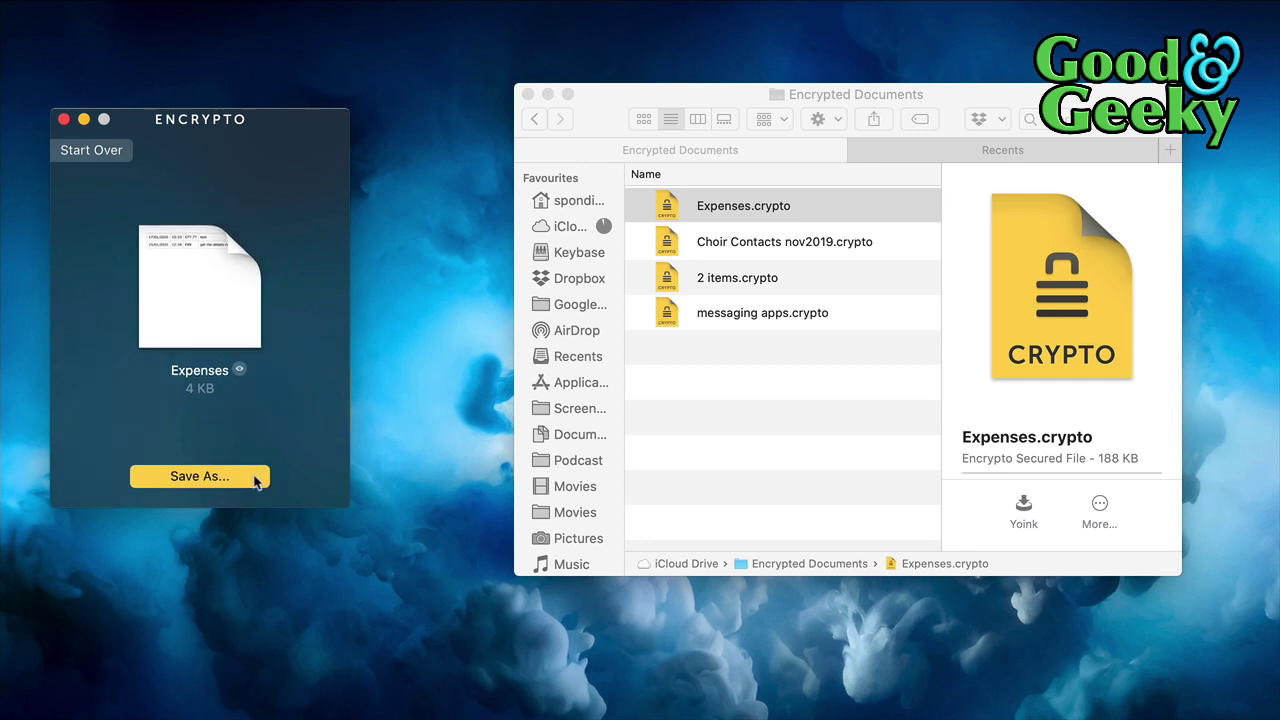
Preview the decrypted Expenses.csv in Quick Look, then start saving it with Save As
{"action": "left_click", "coordinate": [240, 369]}
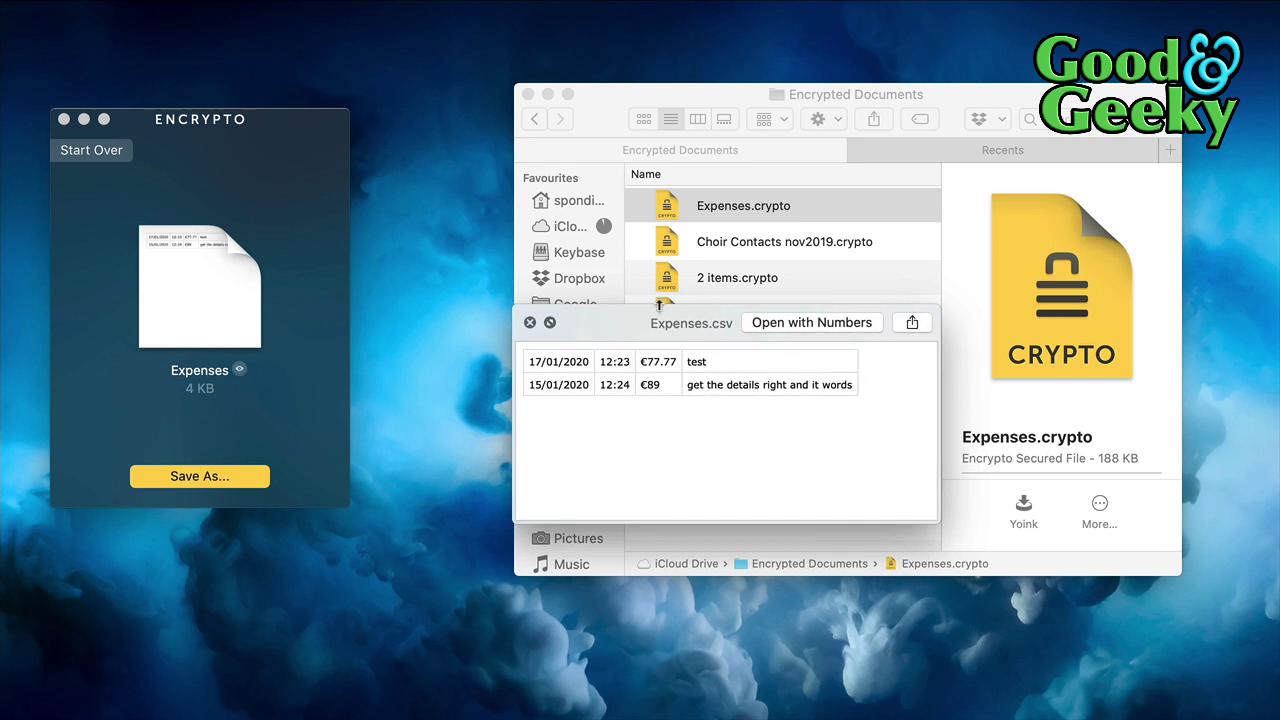
{"action": "left_click", "coordinate": [530, 322]}
{"action": "left_click", "coordinate": [200, 477]}
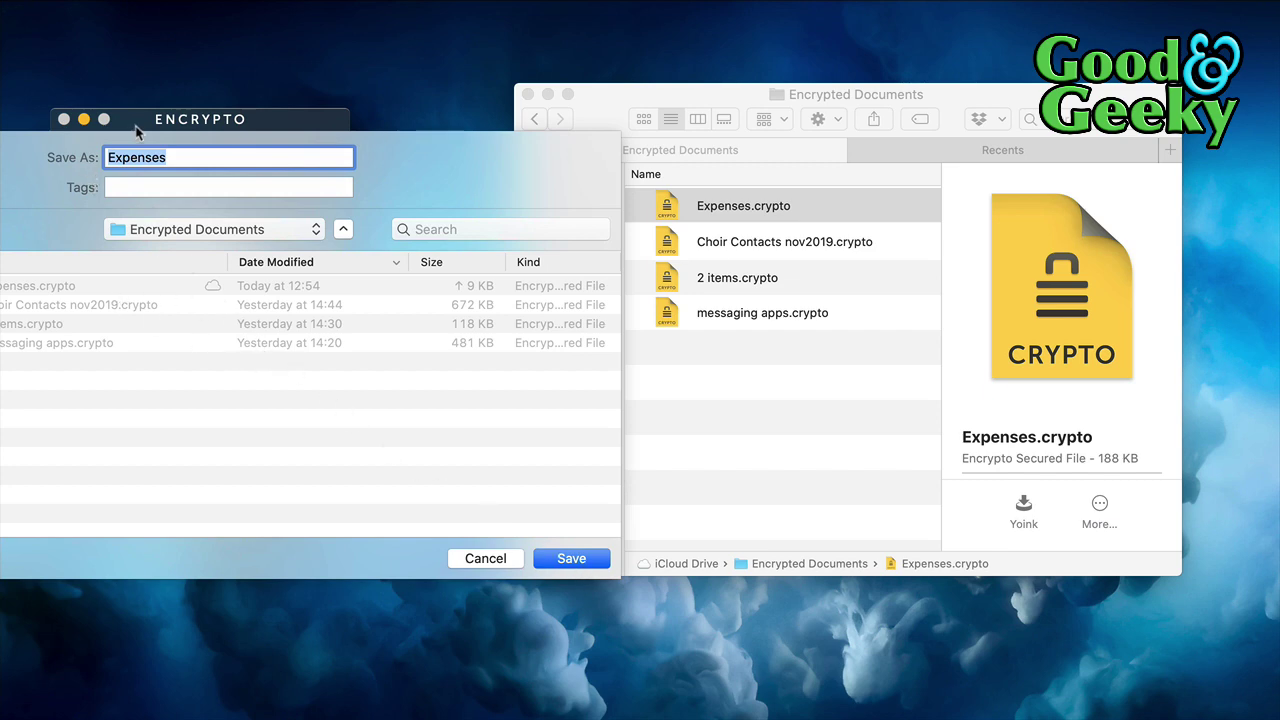
Save the decrypted Expenses file into the Encrypted Documents folder
{"action": "left_click_drag", "start_coordinate": [136, 127], "coordinate": [580, 116]}
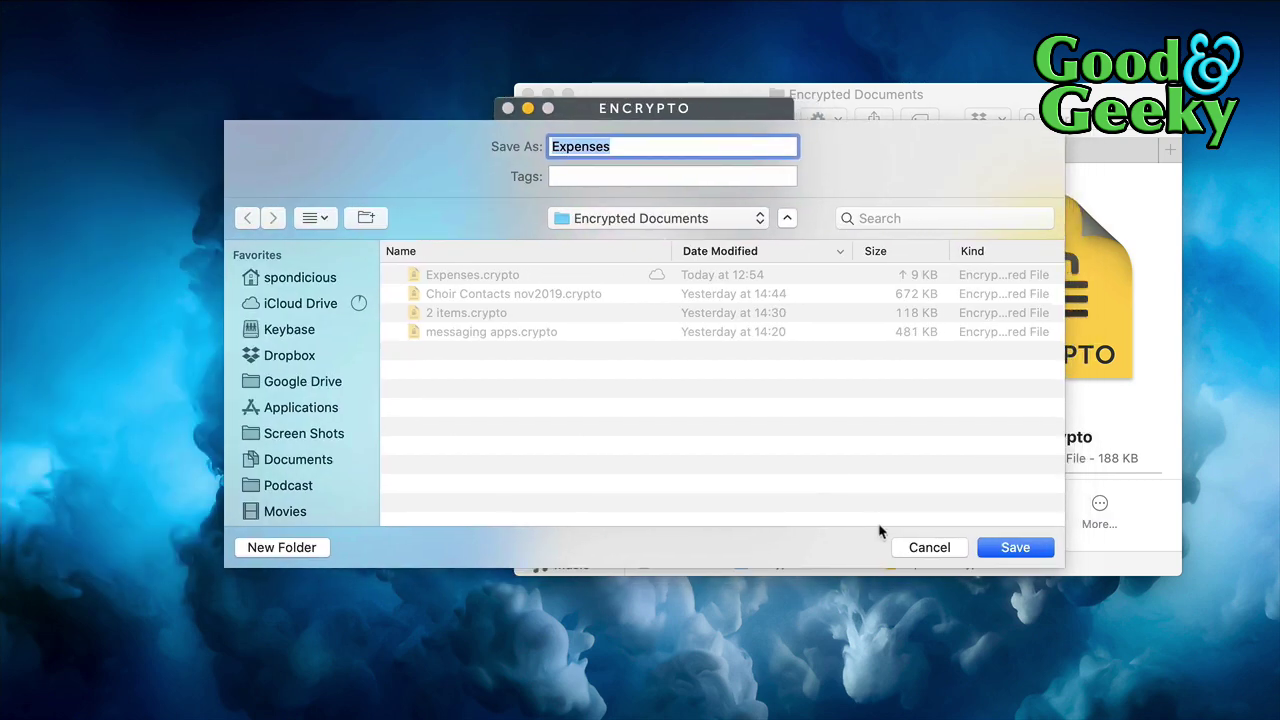
{"action": "left_click", "coordinate": [991, 545]}
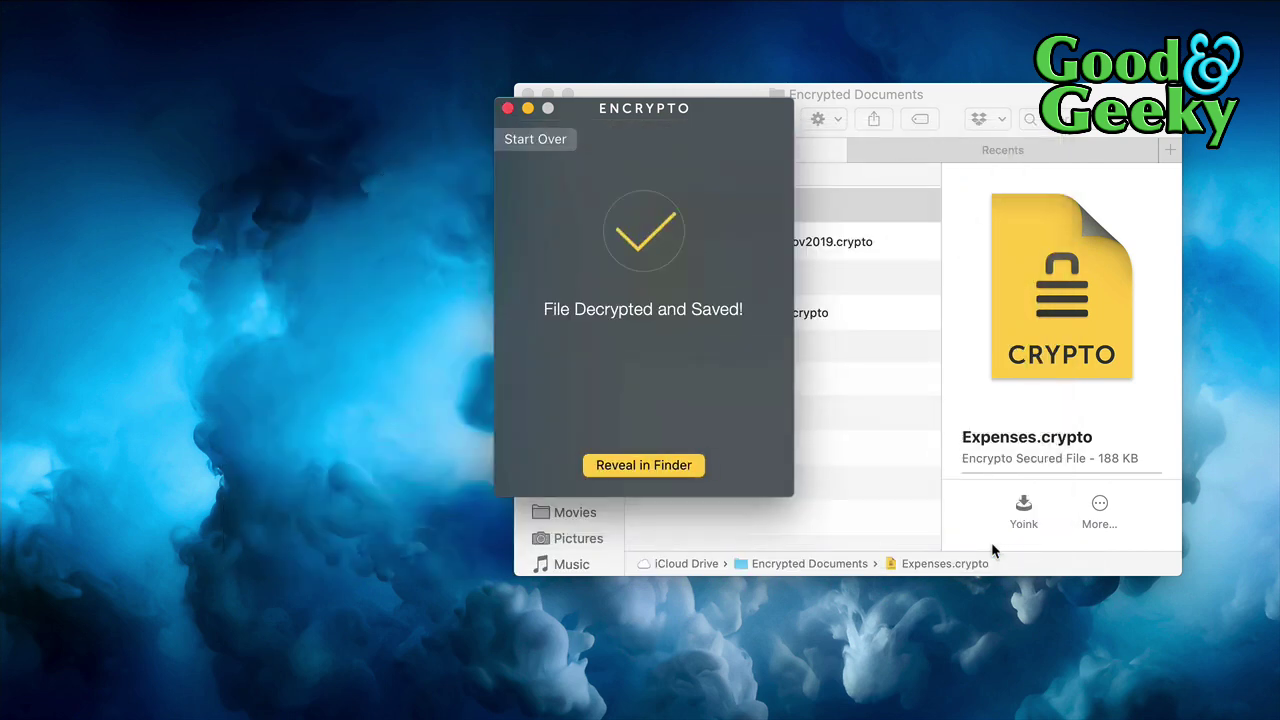
{"action": "left_click_drag", "start_coordinate": [660, 123], "coordinate": [284, 121]}
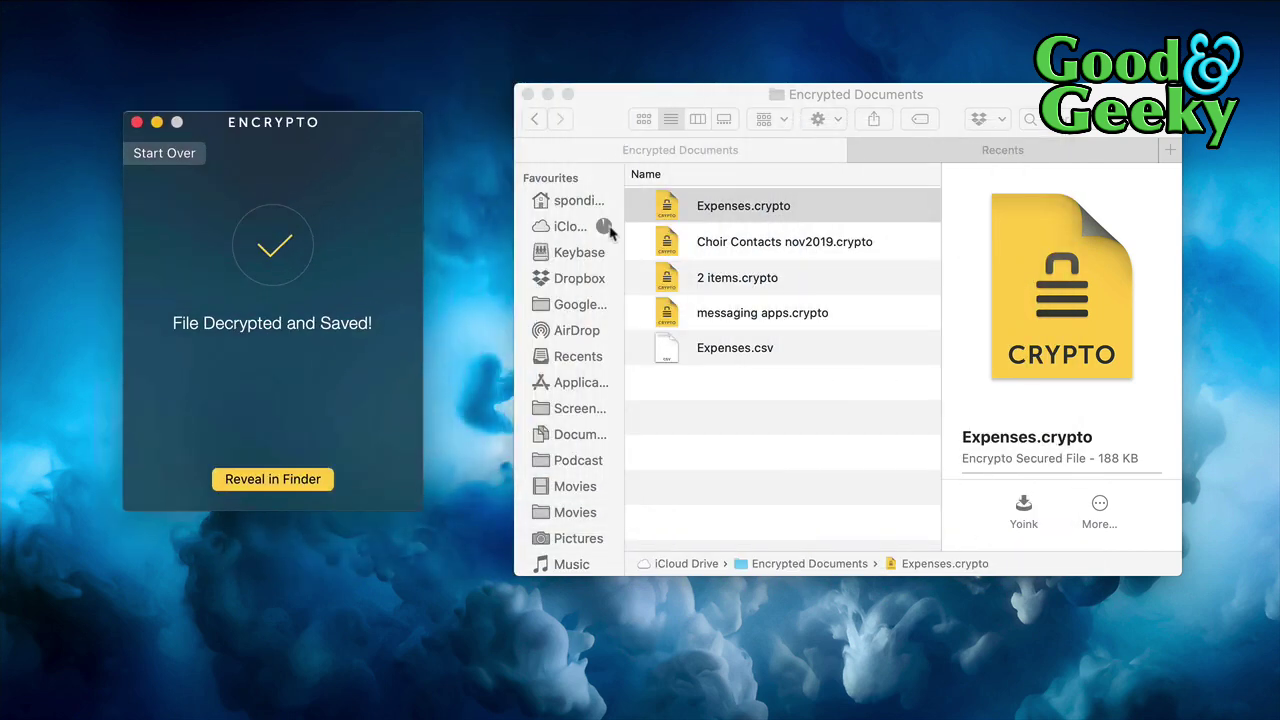
Check Expenses.csv in Finder beside Expenses.crypto, glancing at Recents and returning to Encrypted Documents
{"action": "left_click", "coordinate": [797, 357]}
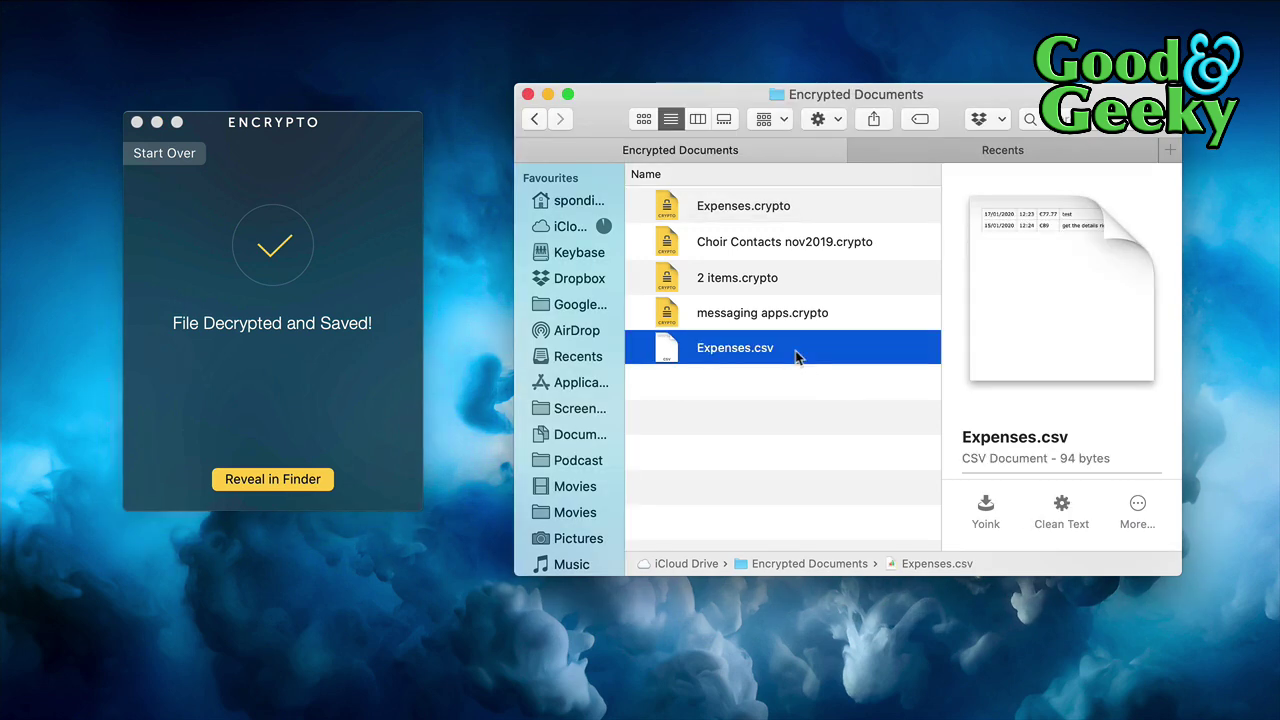
{"action": "left_click", "coordinate": [908, 160]}
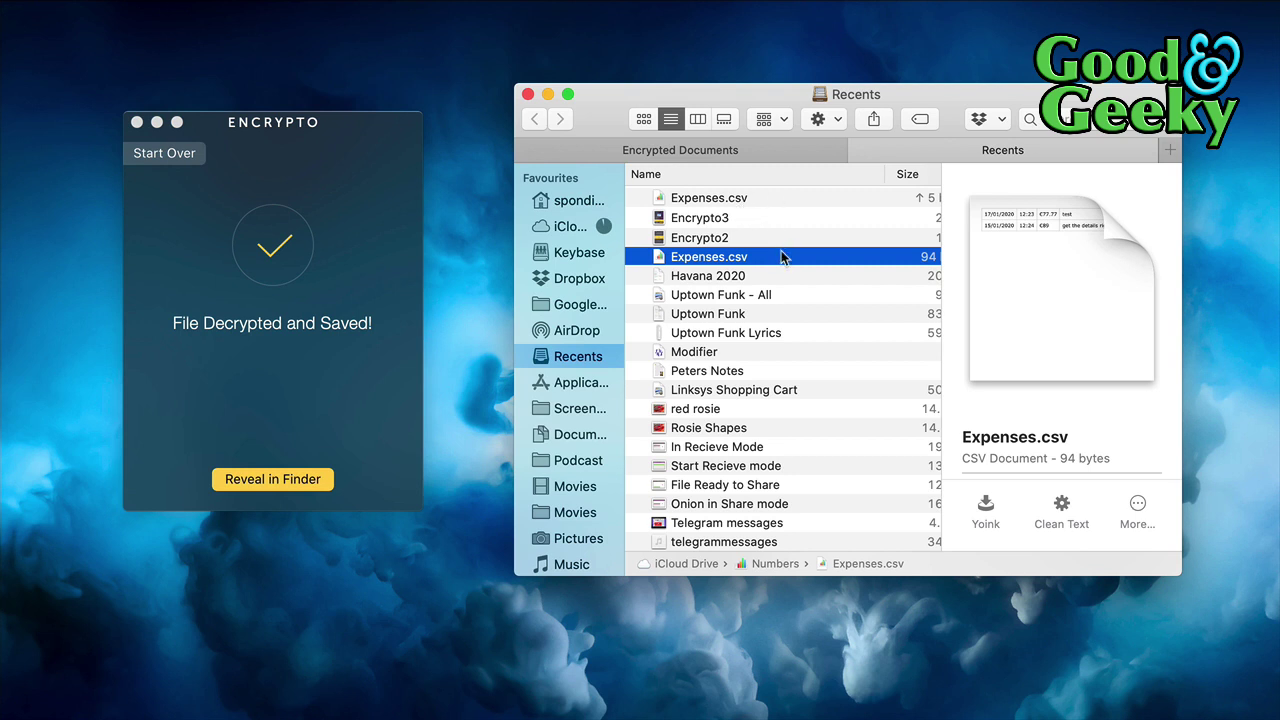
{"action": "left_click", "coordinate": [763, 153]}
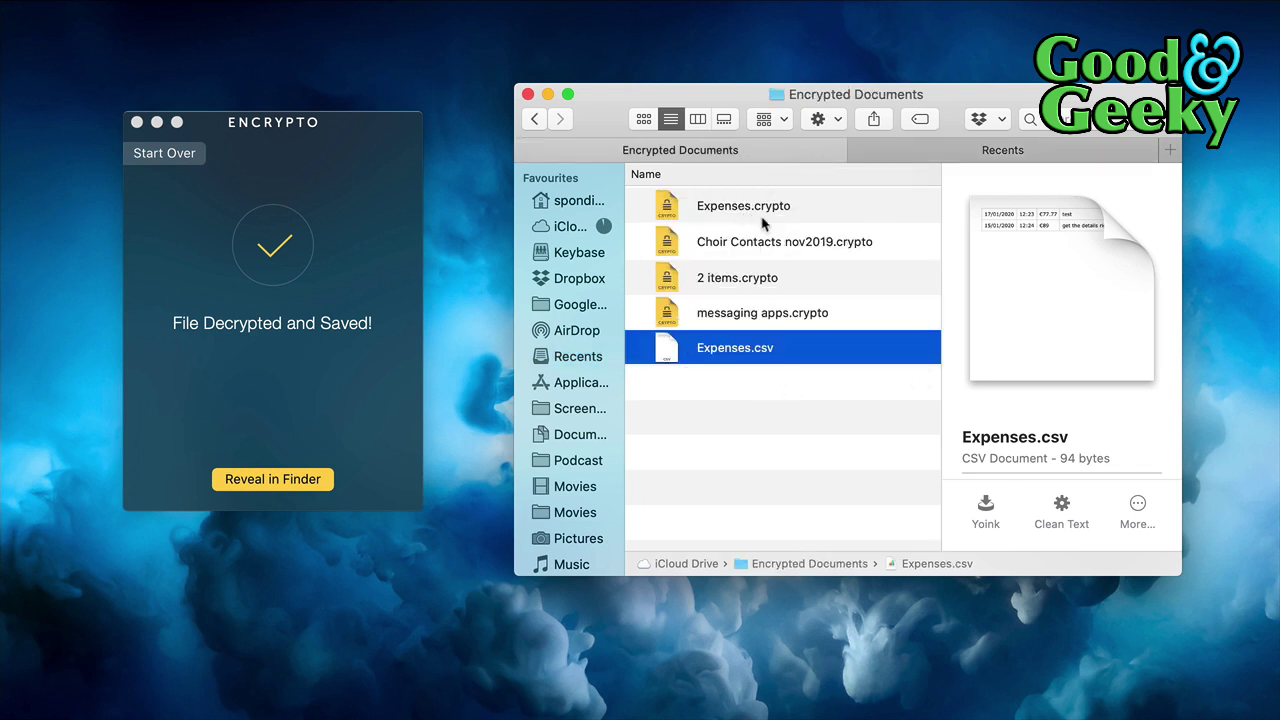
{"action": "left_click", "coordinate": [853, 211]}
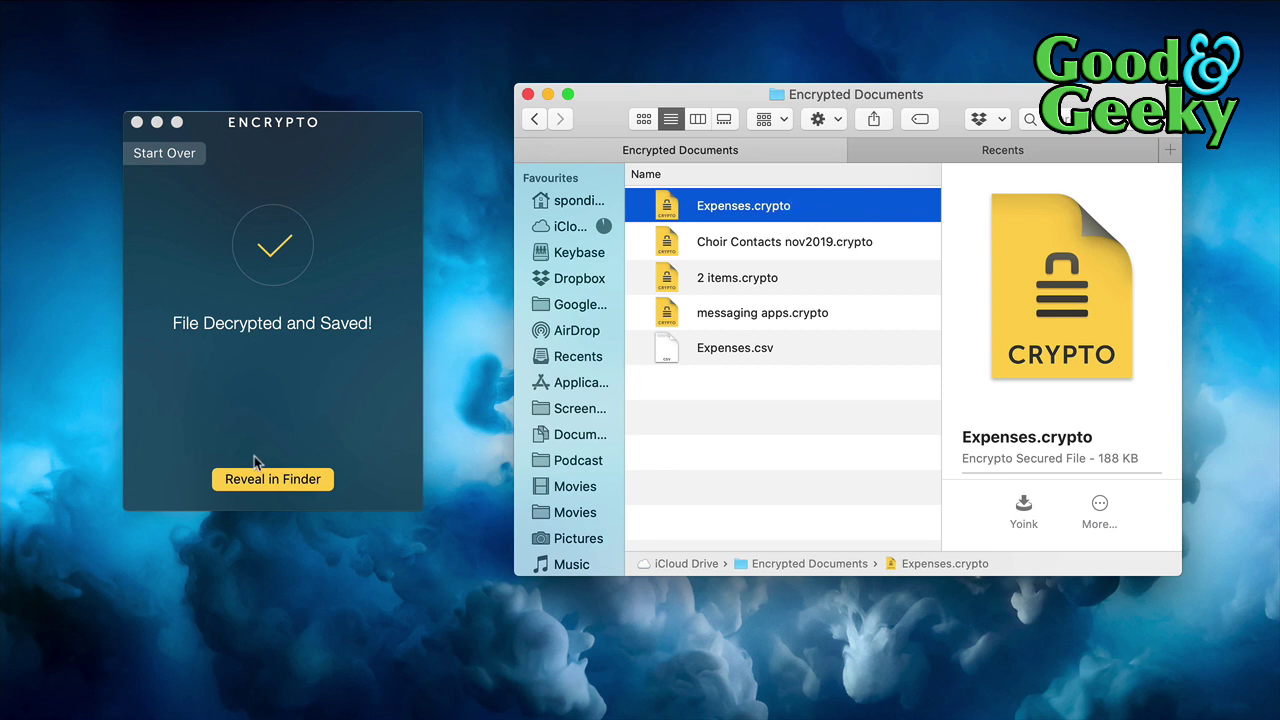
{"action": "left_click", "coordinate": [807, 366]}
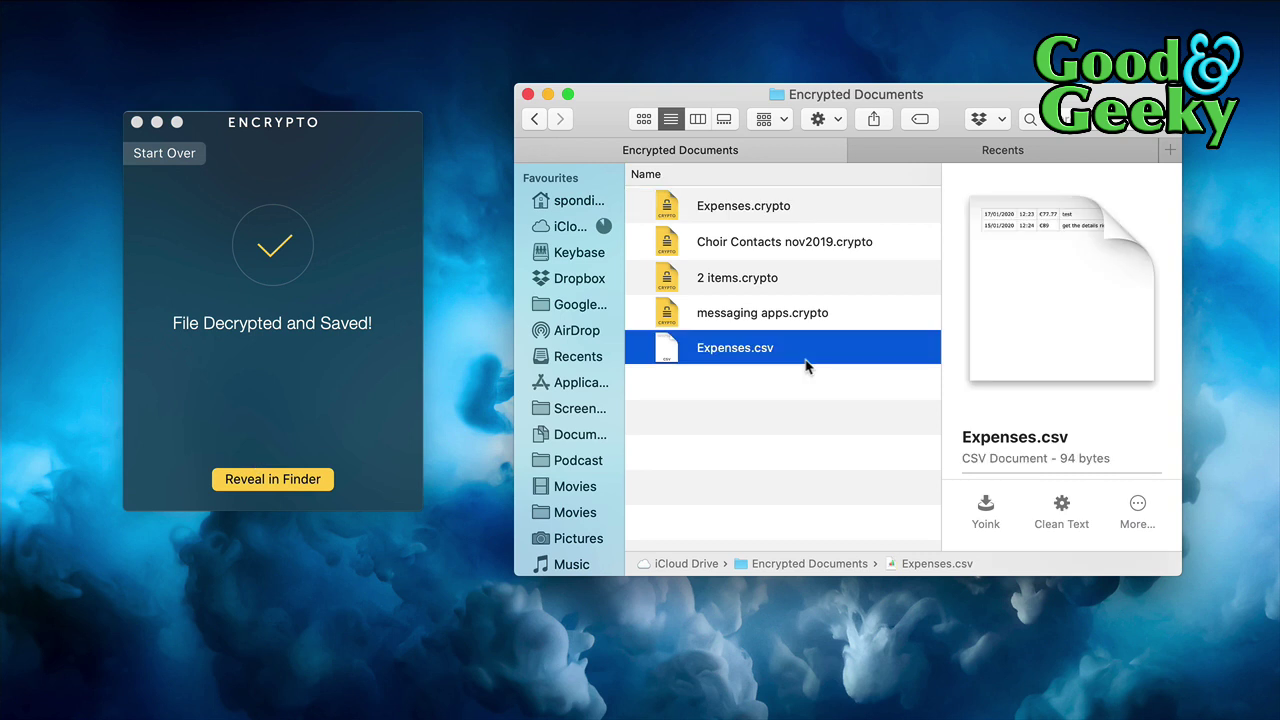